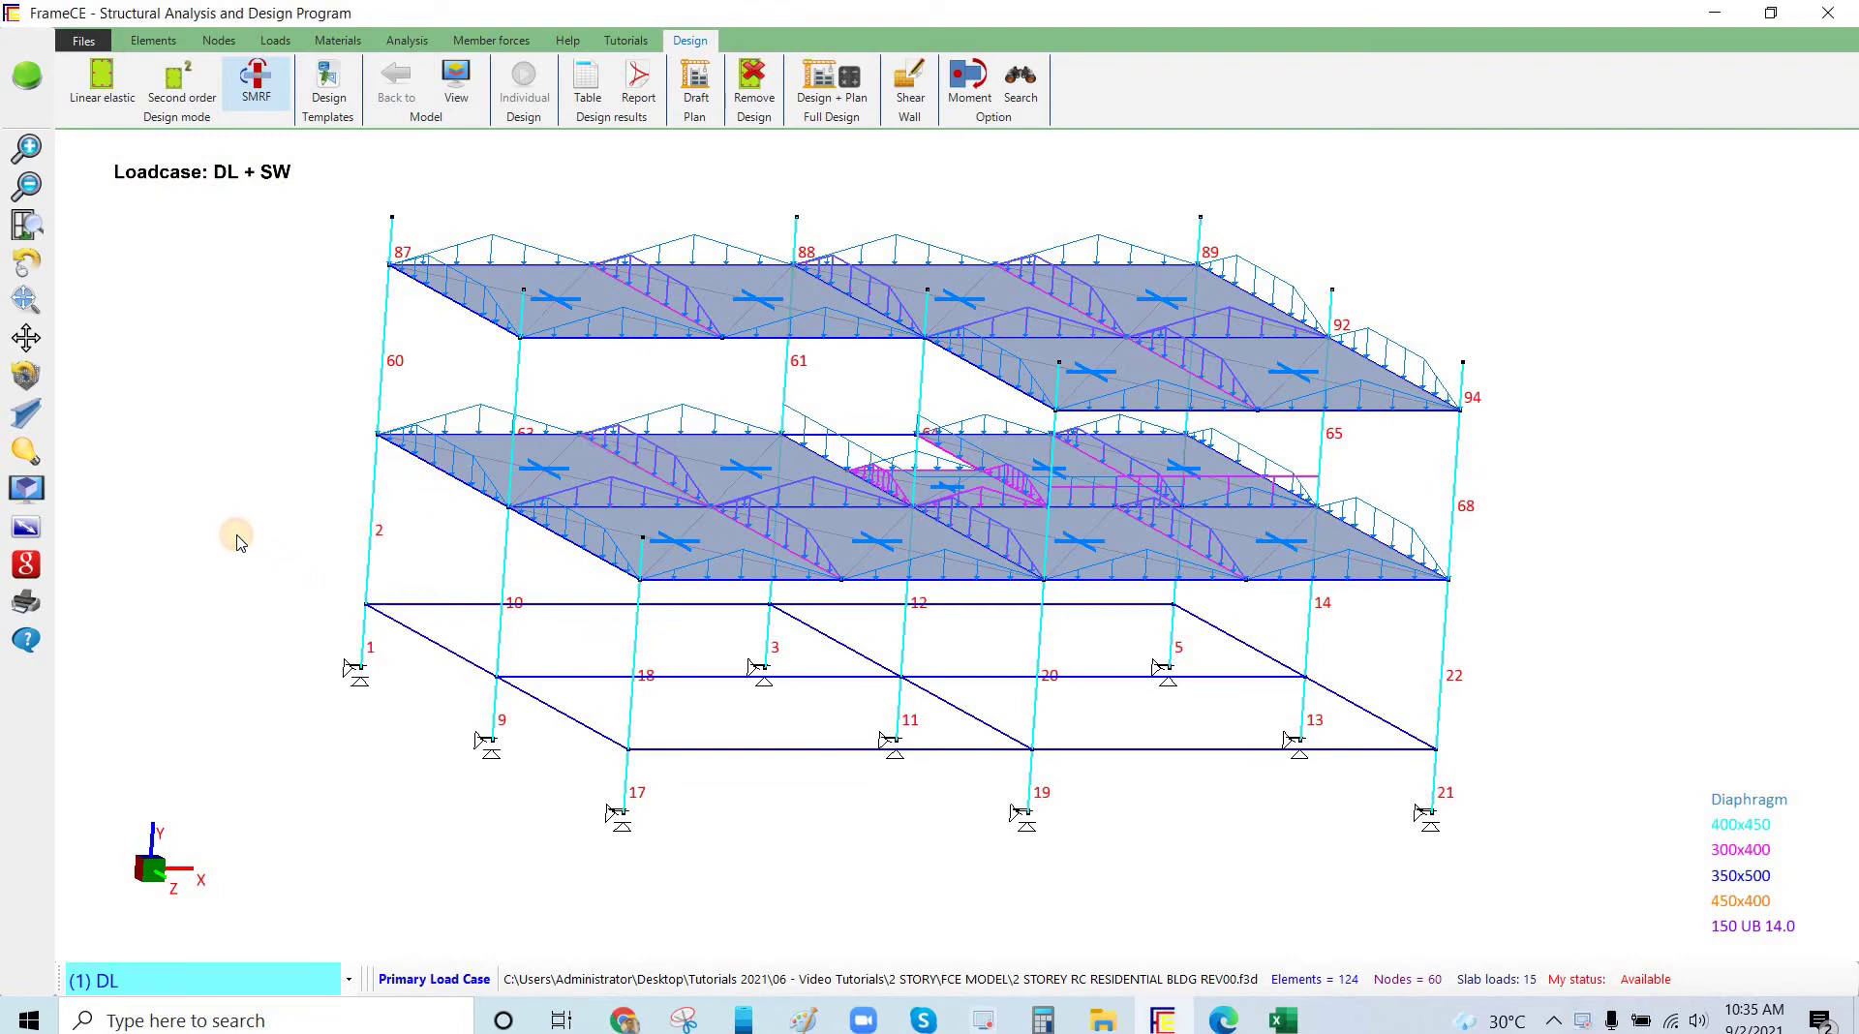
Run the linear analysis of the frame under DL + SW and clear the completion notice.
scroll(251, 426, "down", 1)
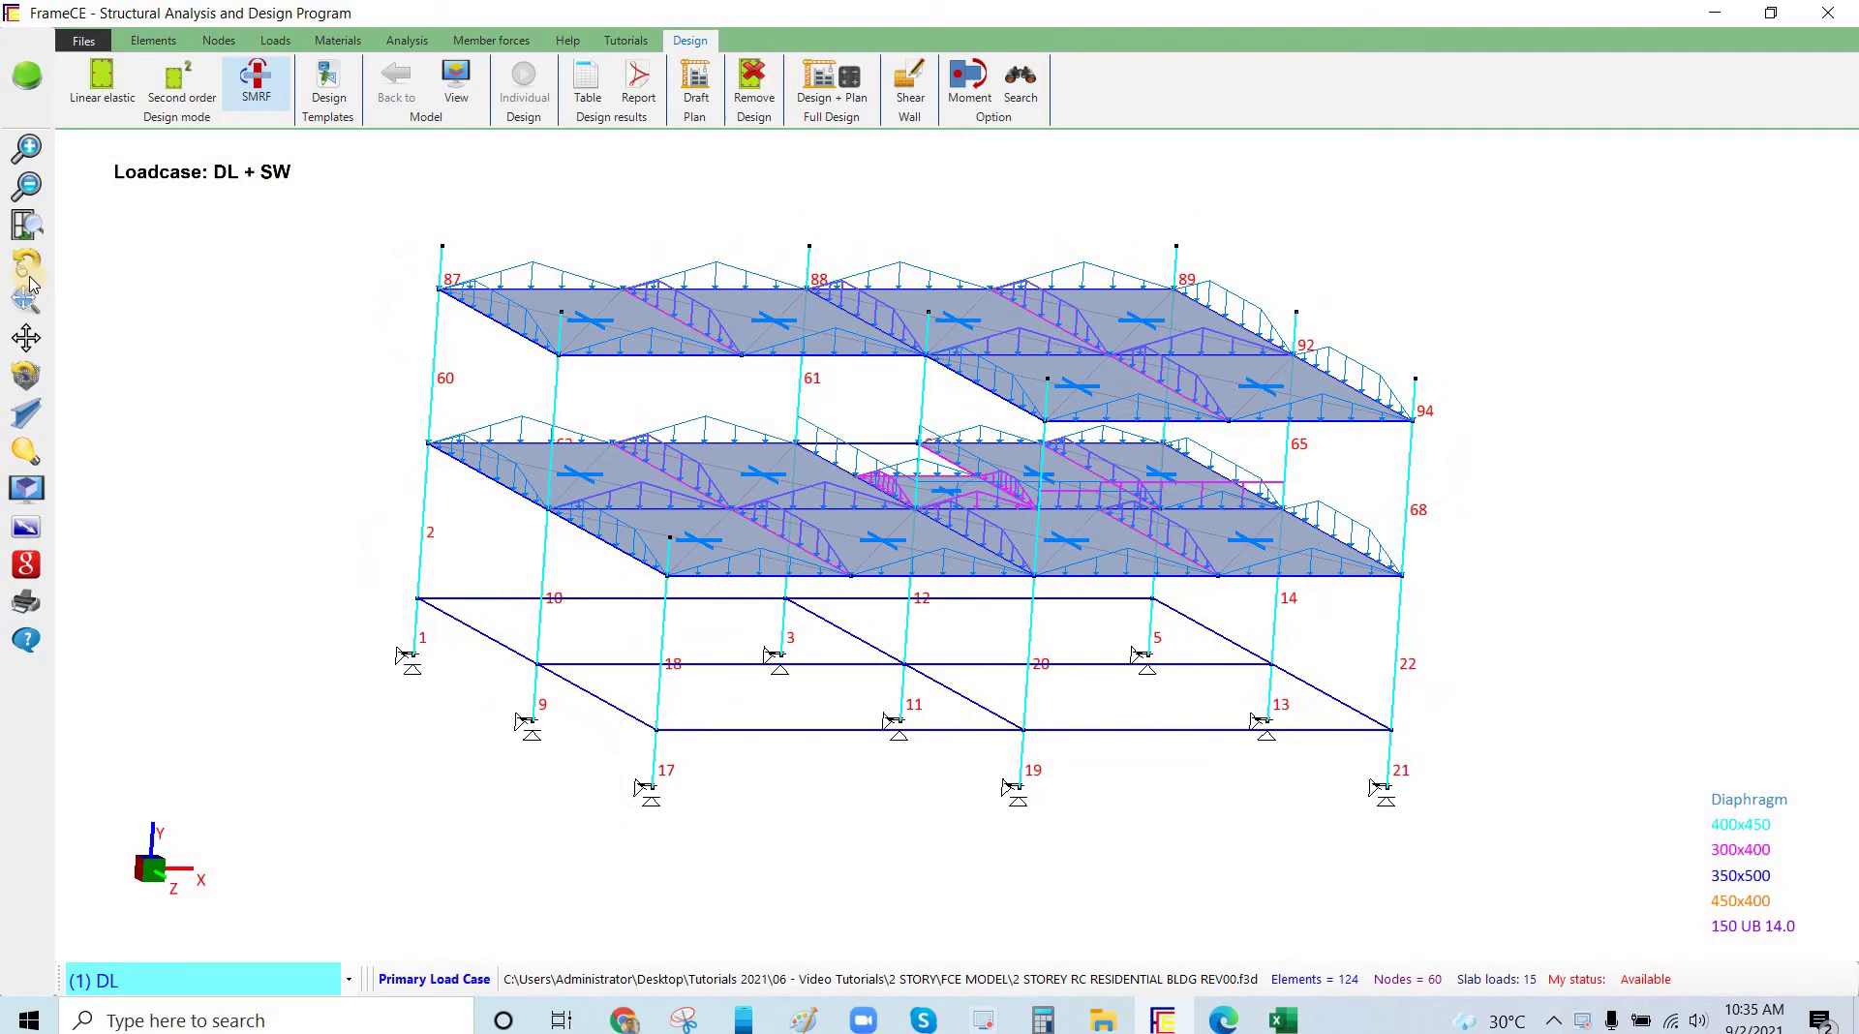
left_click_drag(236, 531, 370, 750)
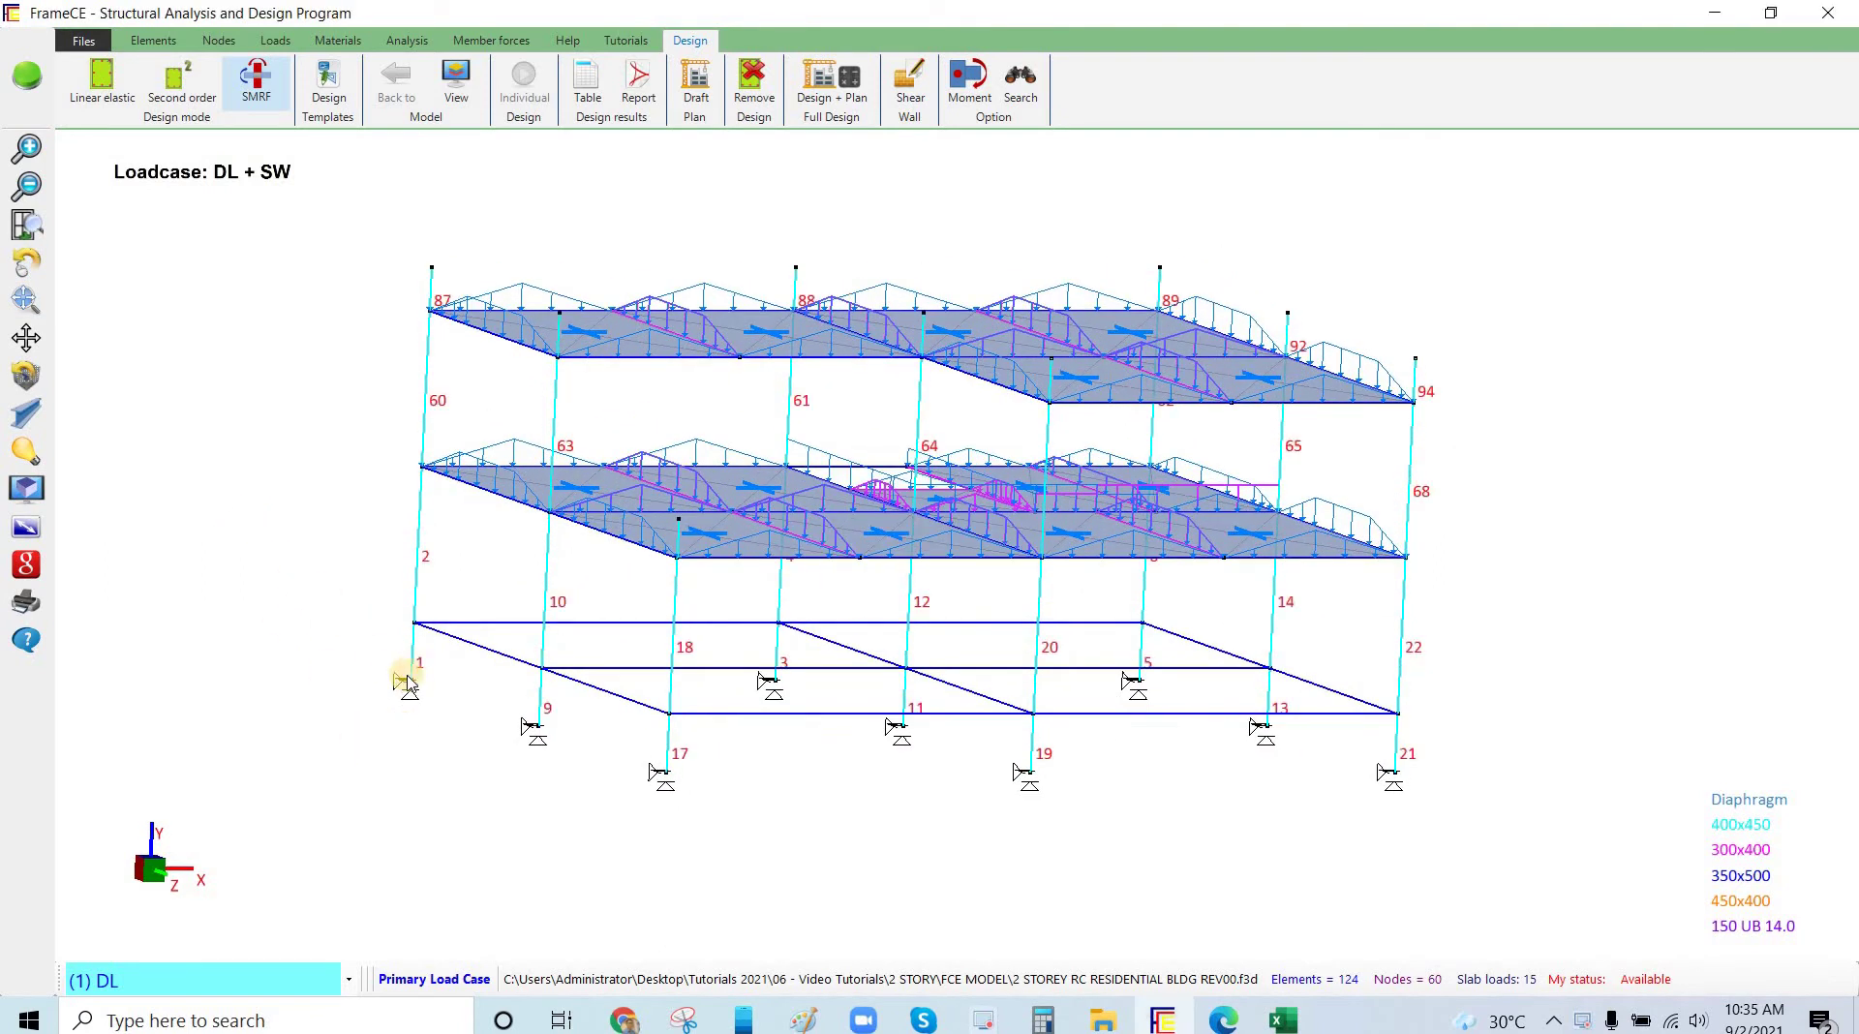
left_click(406, 682)
left_click(23, 77)
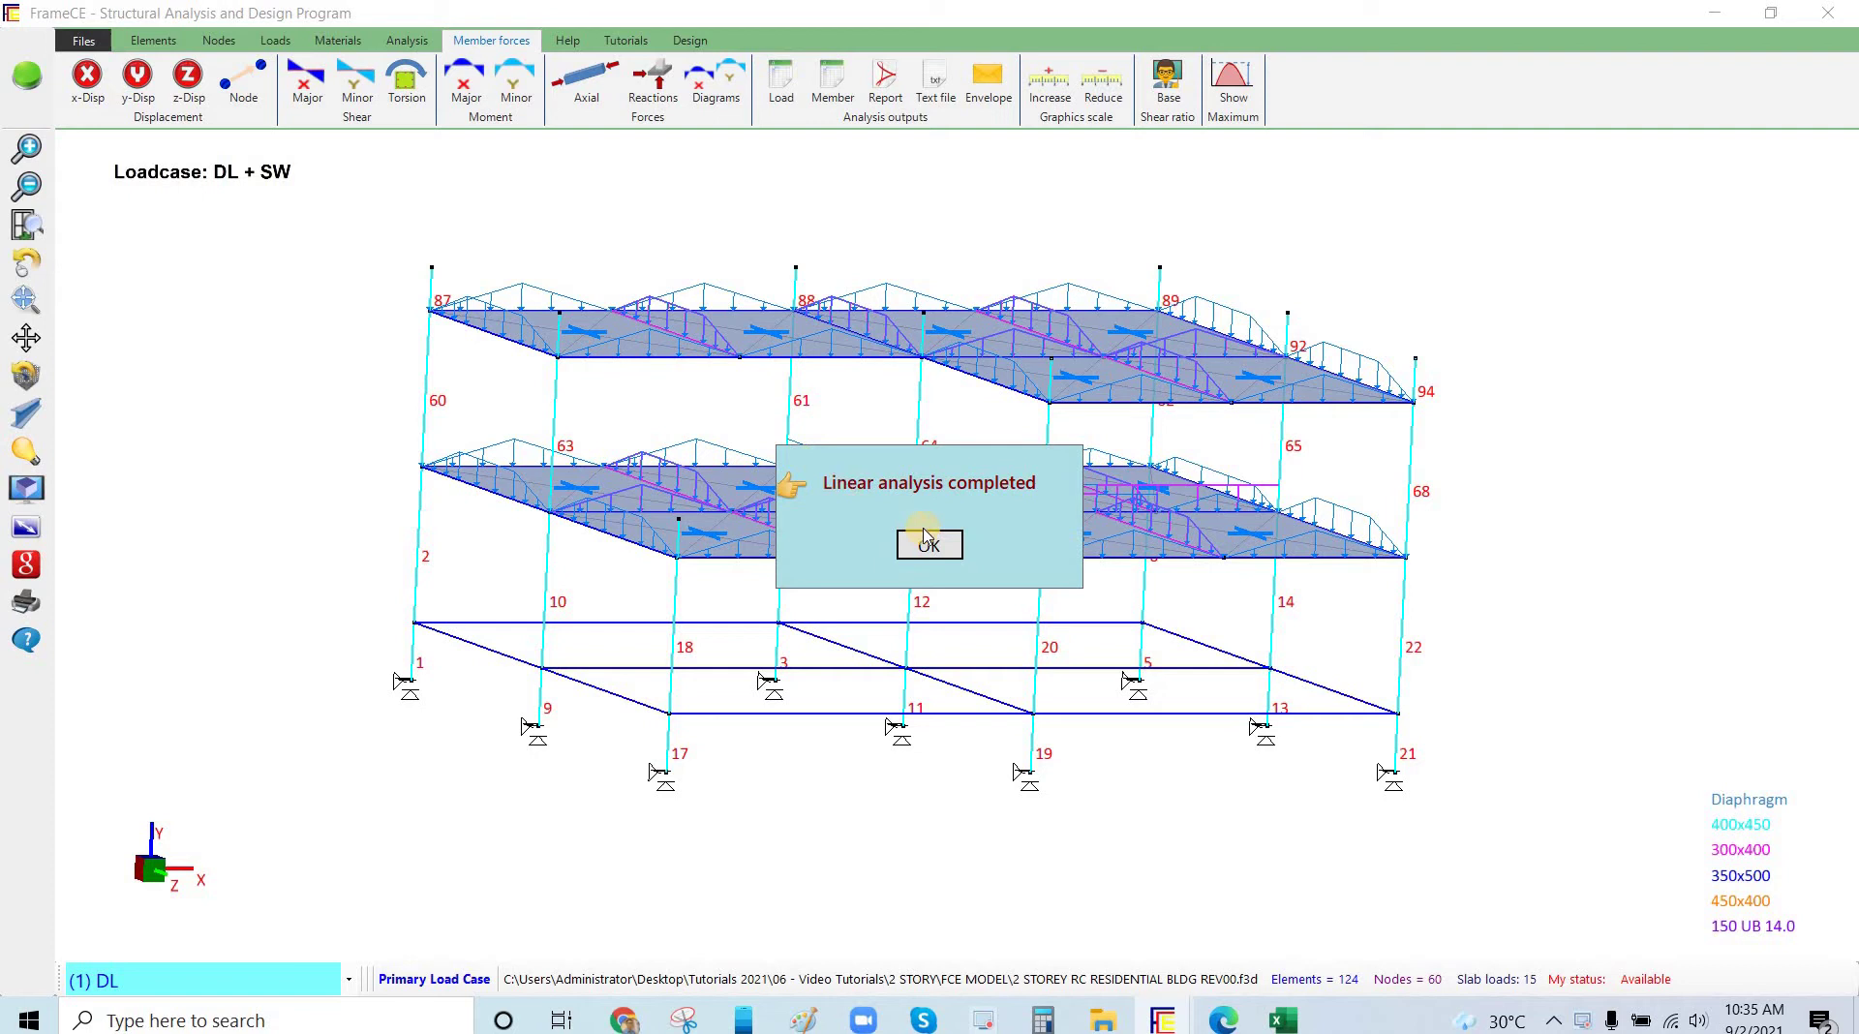
key("Return")
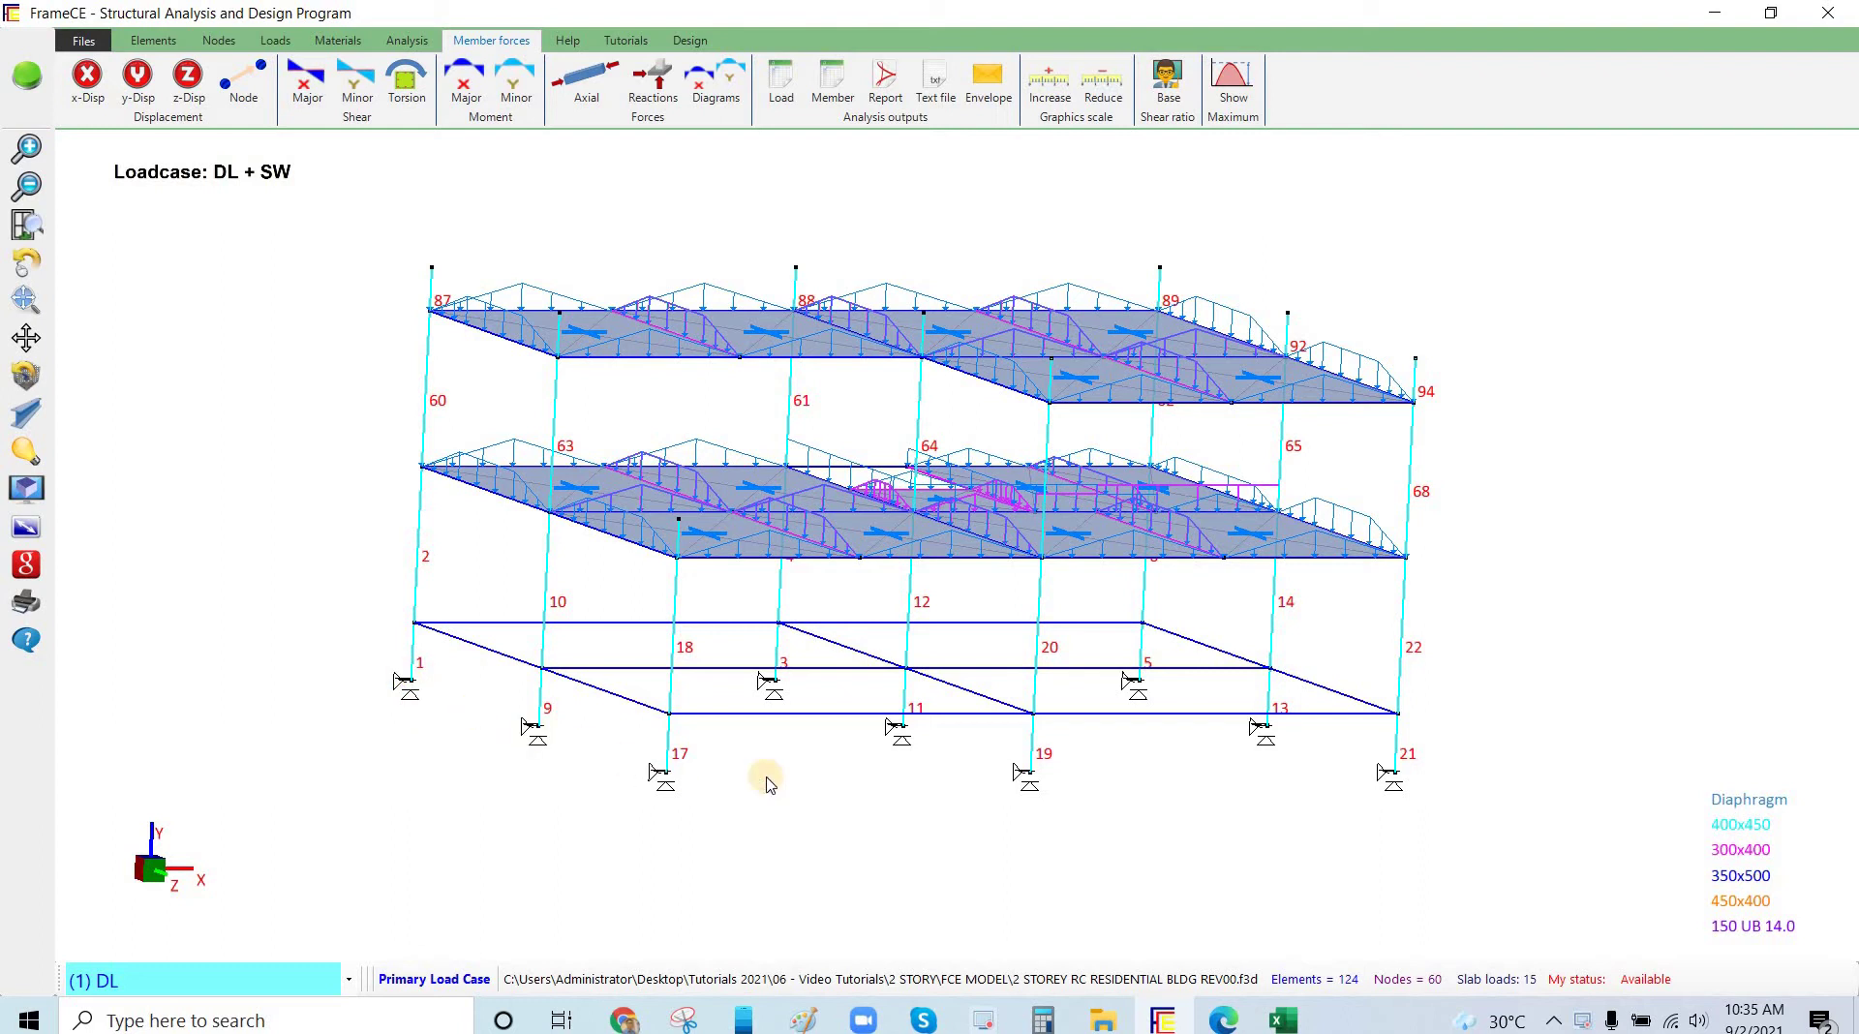
Rotate to a front elevation and select the base supports at nodes 9 and 17, excluding node 94.
left_click(27, 261)
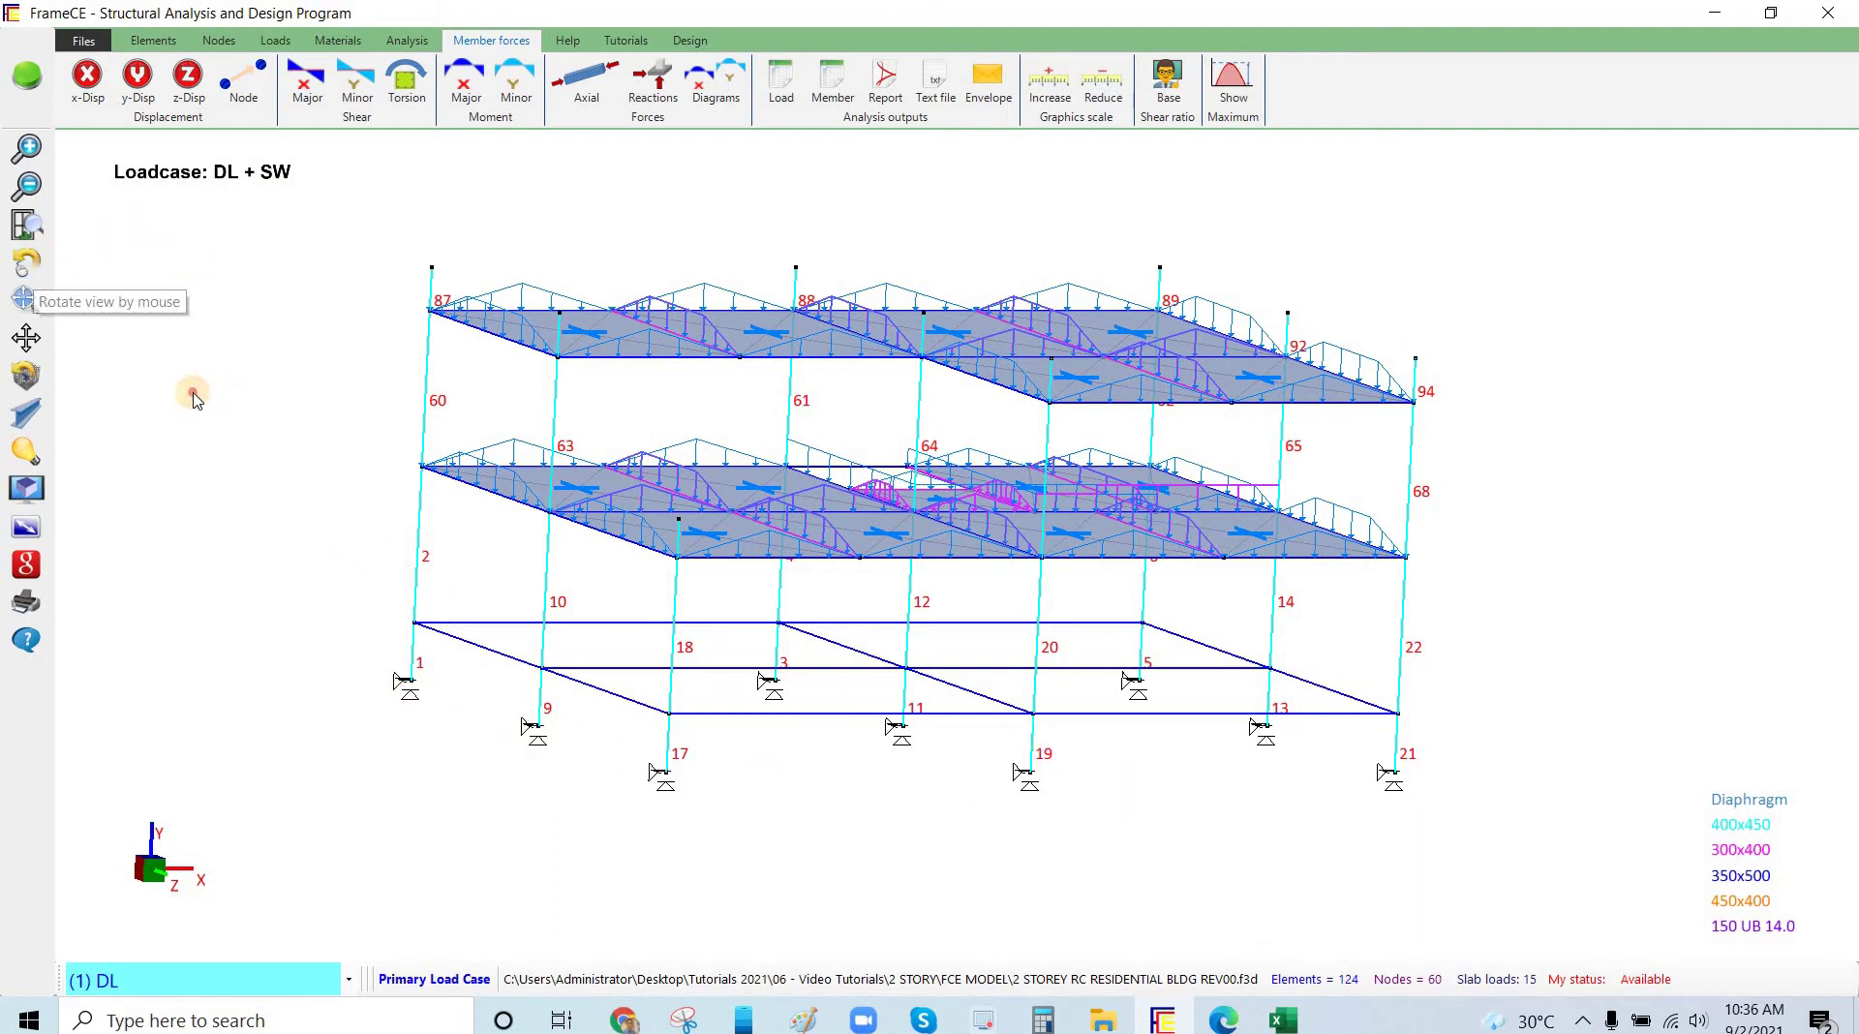
left_click_drag(194, 390, 306, 552)
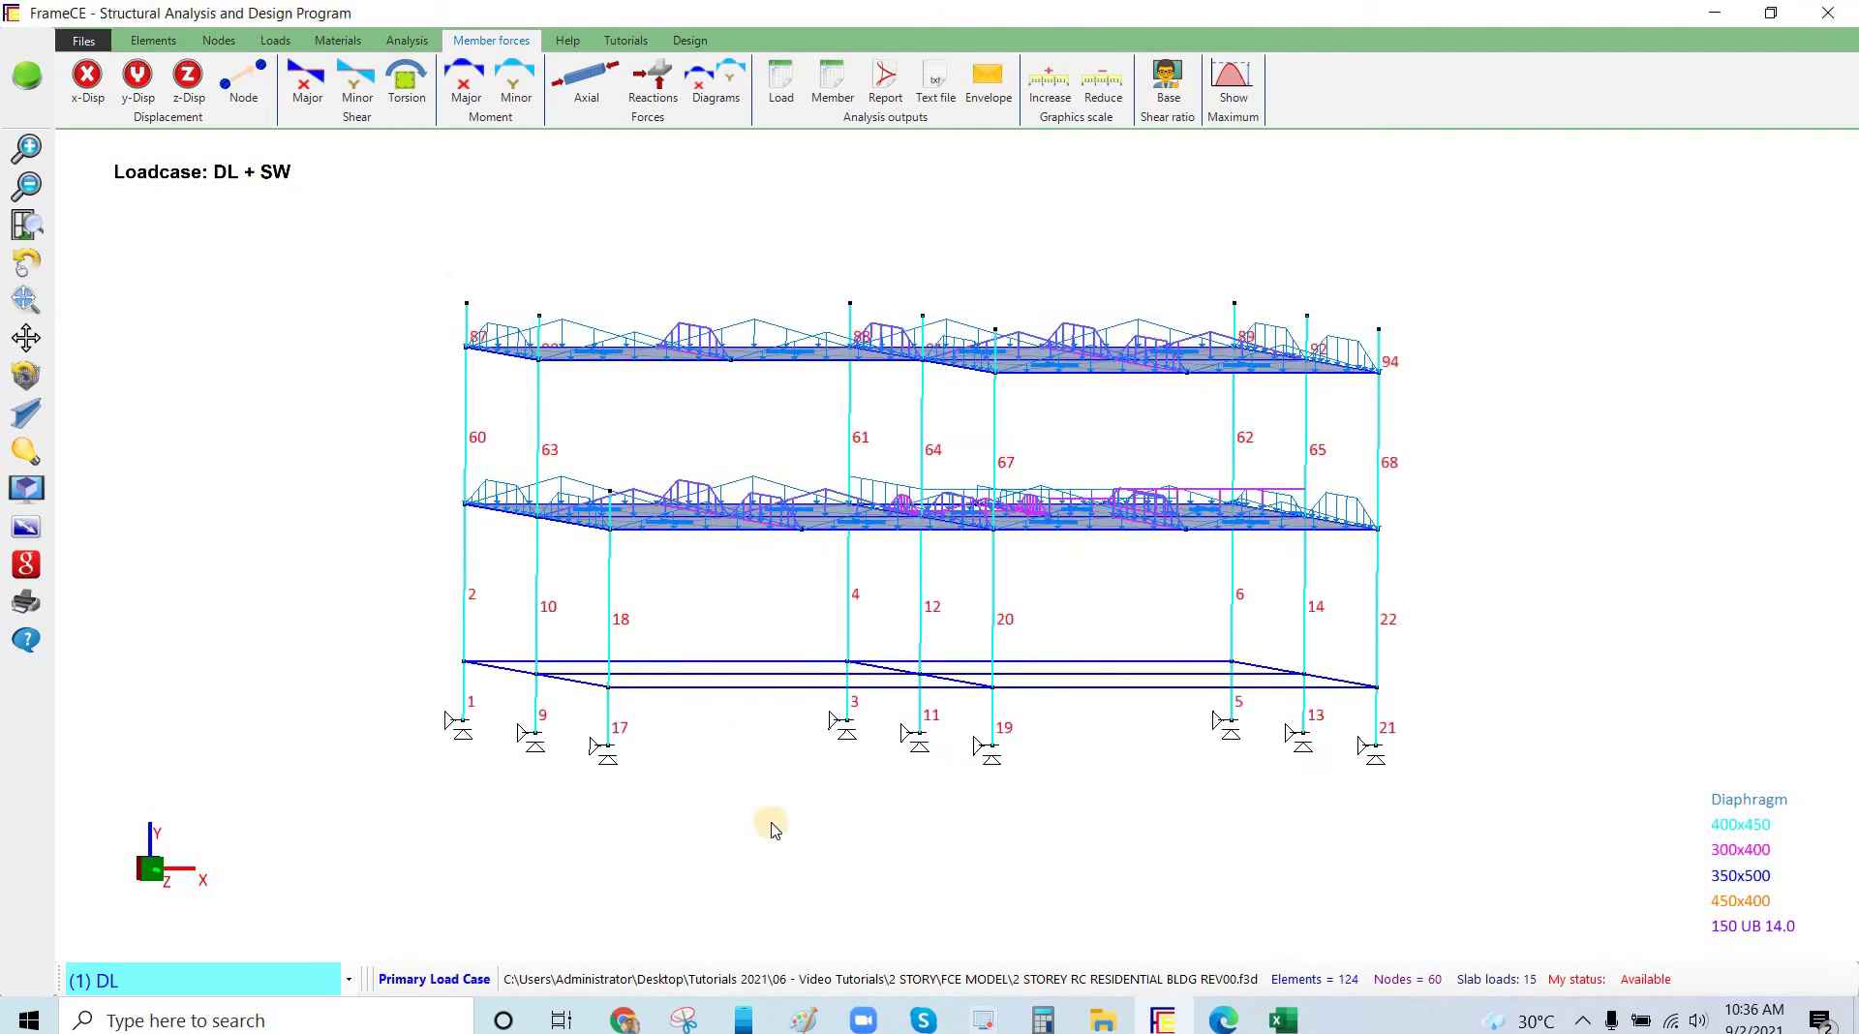
left_click(466, 726)
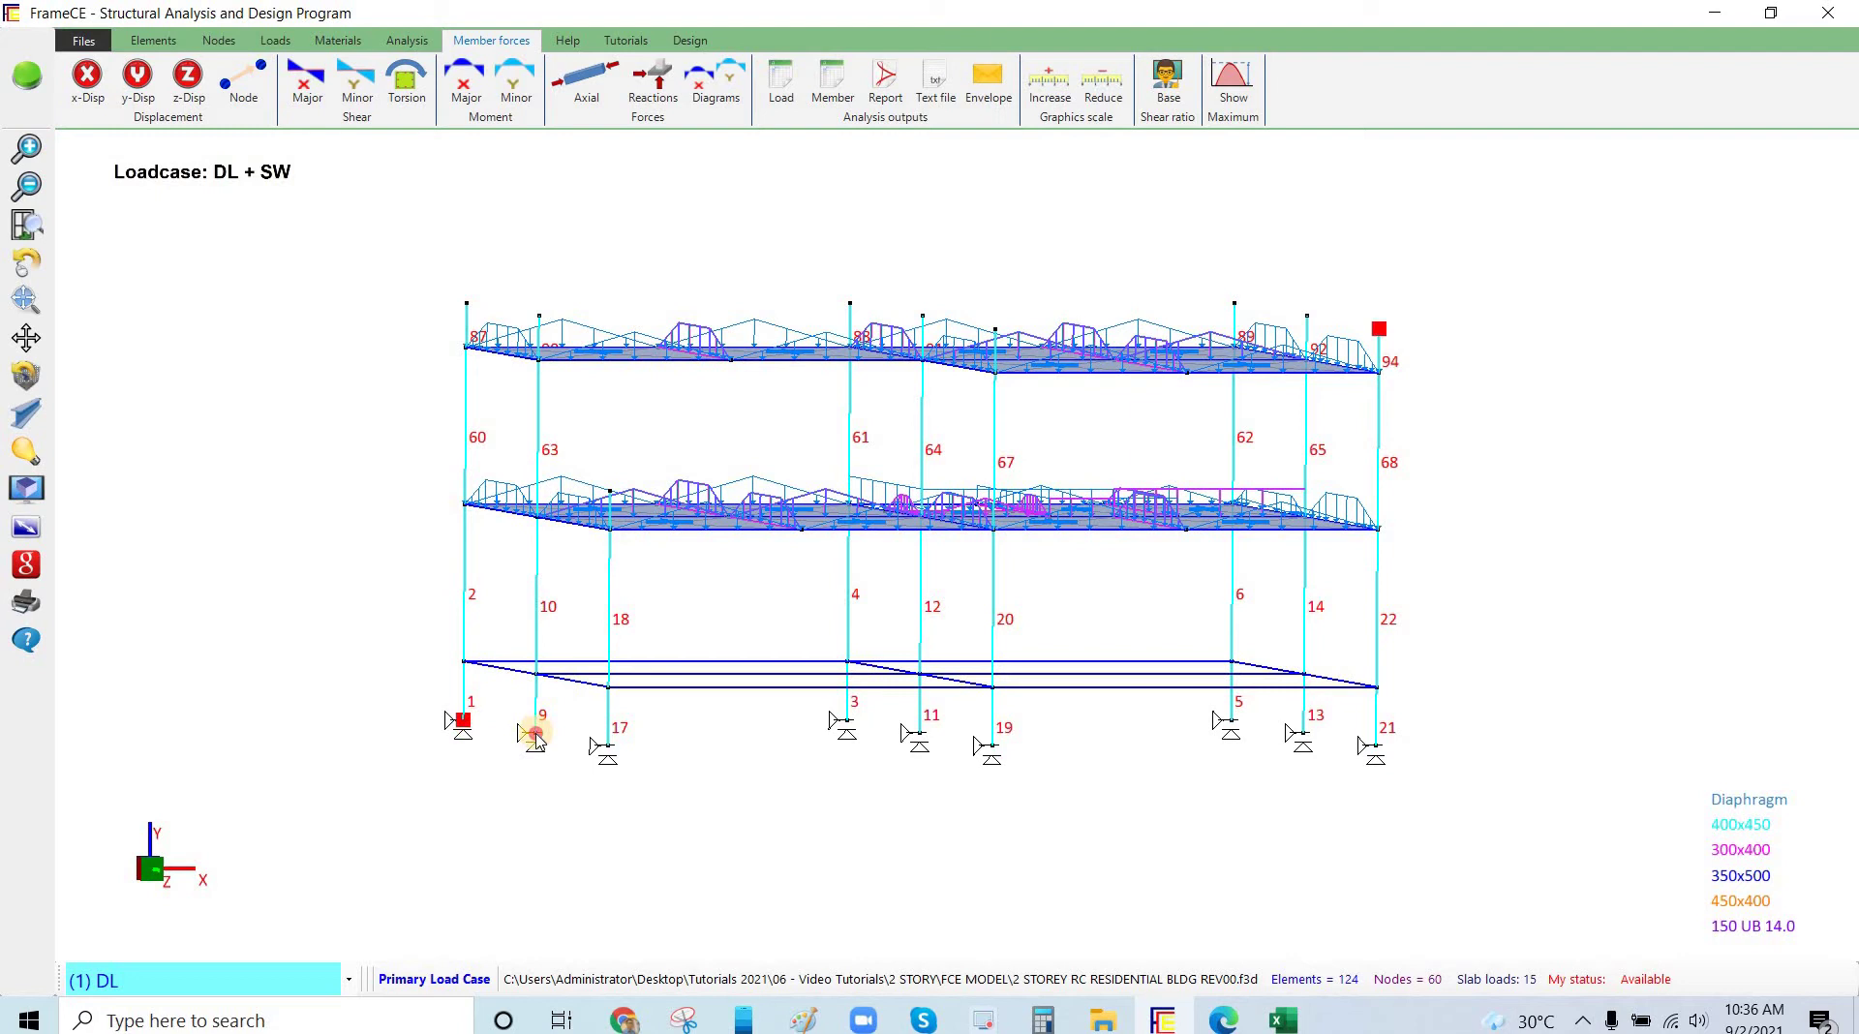
left_click(536, 736)
left_click(608, 748)
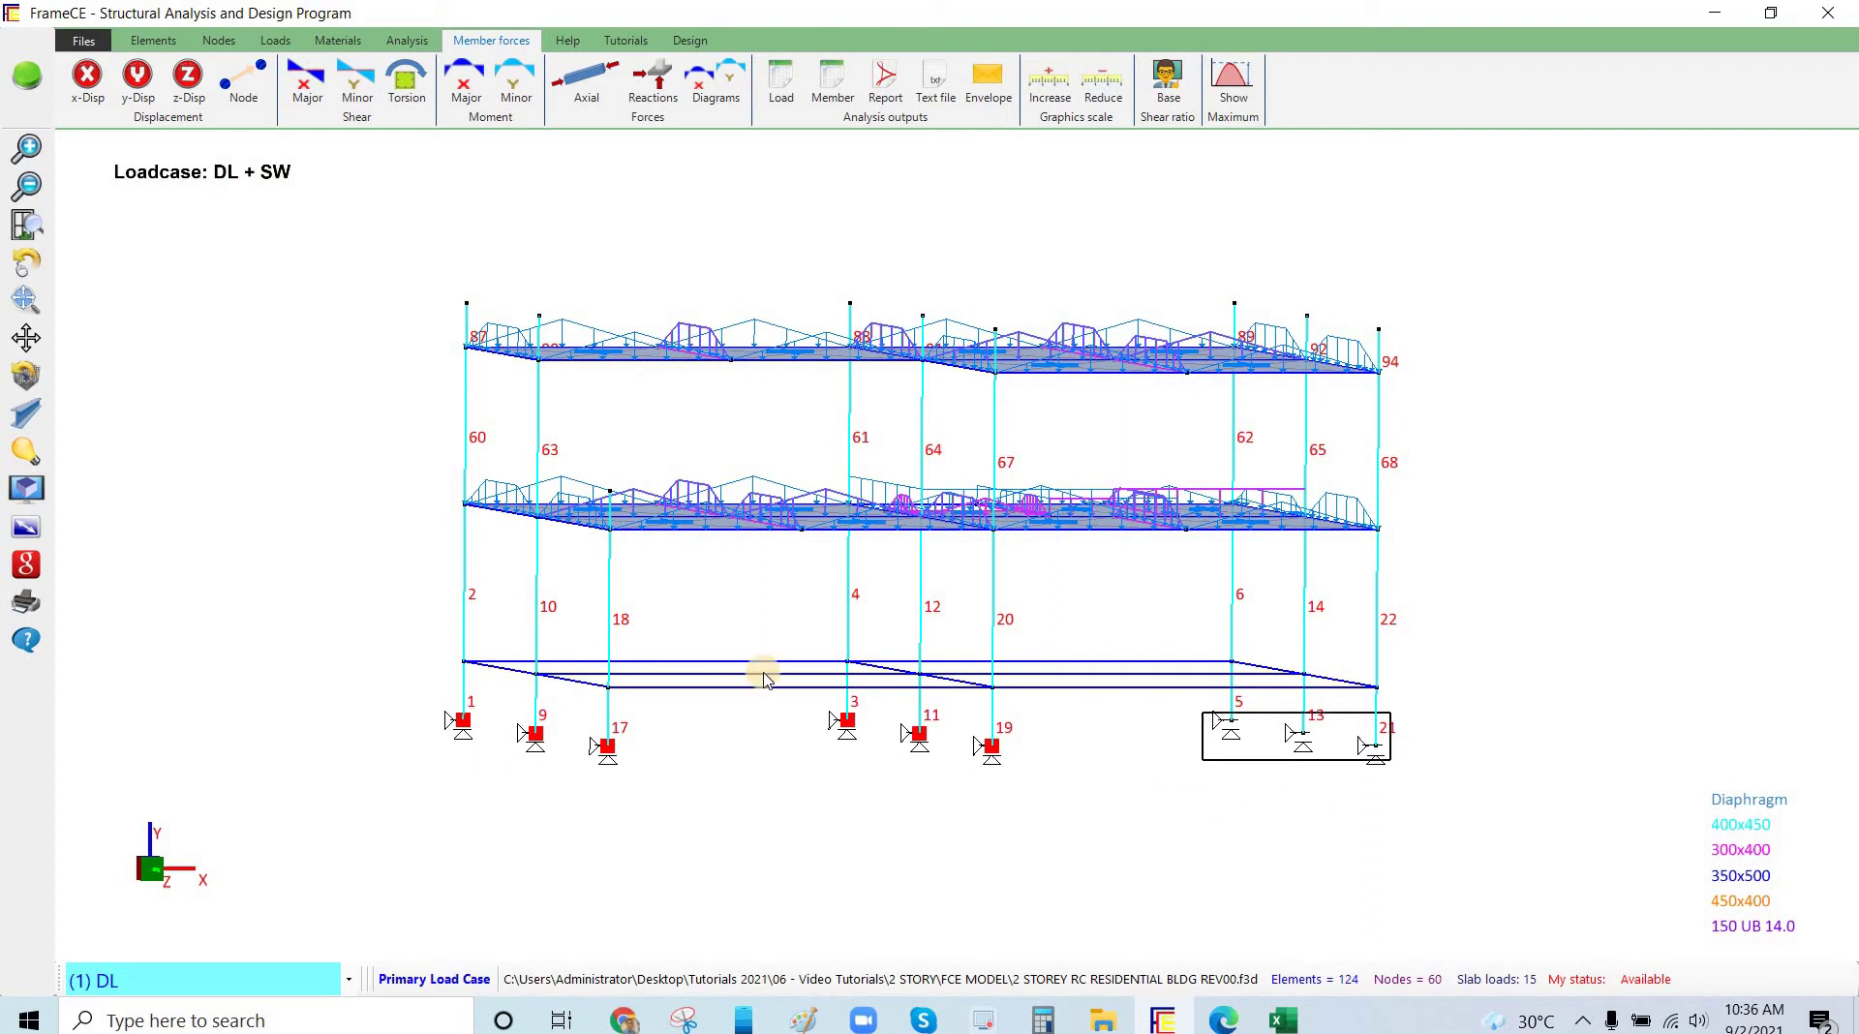
Apply fully fixed Footing supports to the selected base nodes, rerunning the analysis.
left_click(218, 41)
left_click(273, 89)
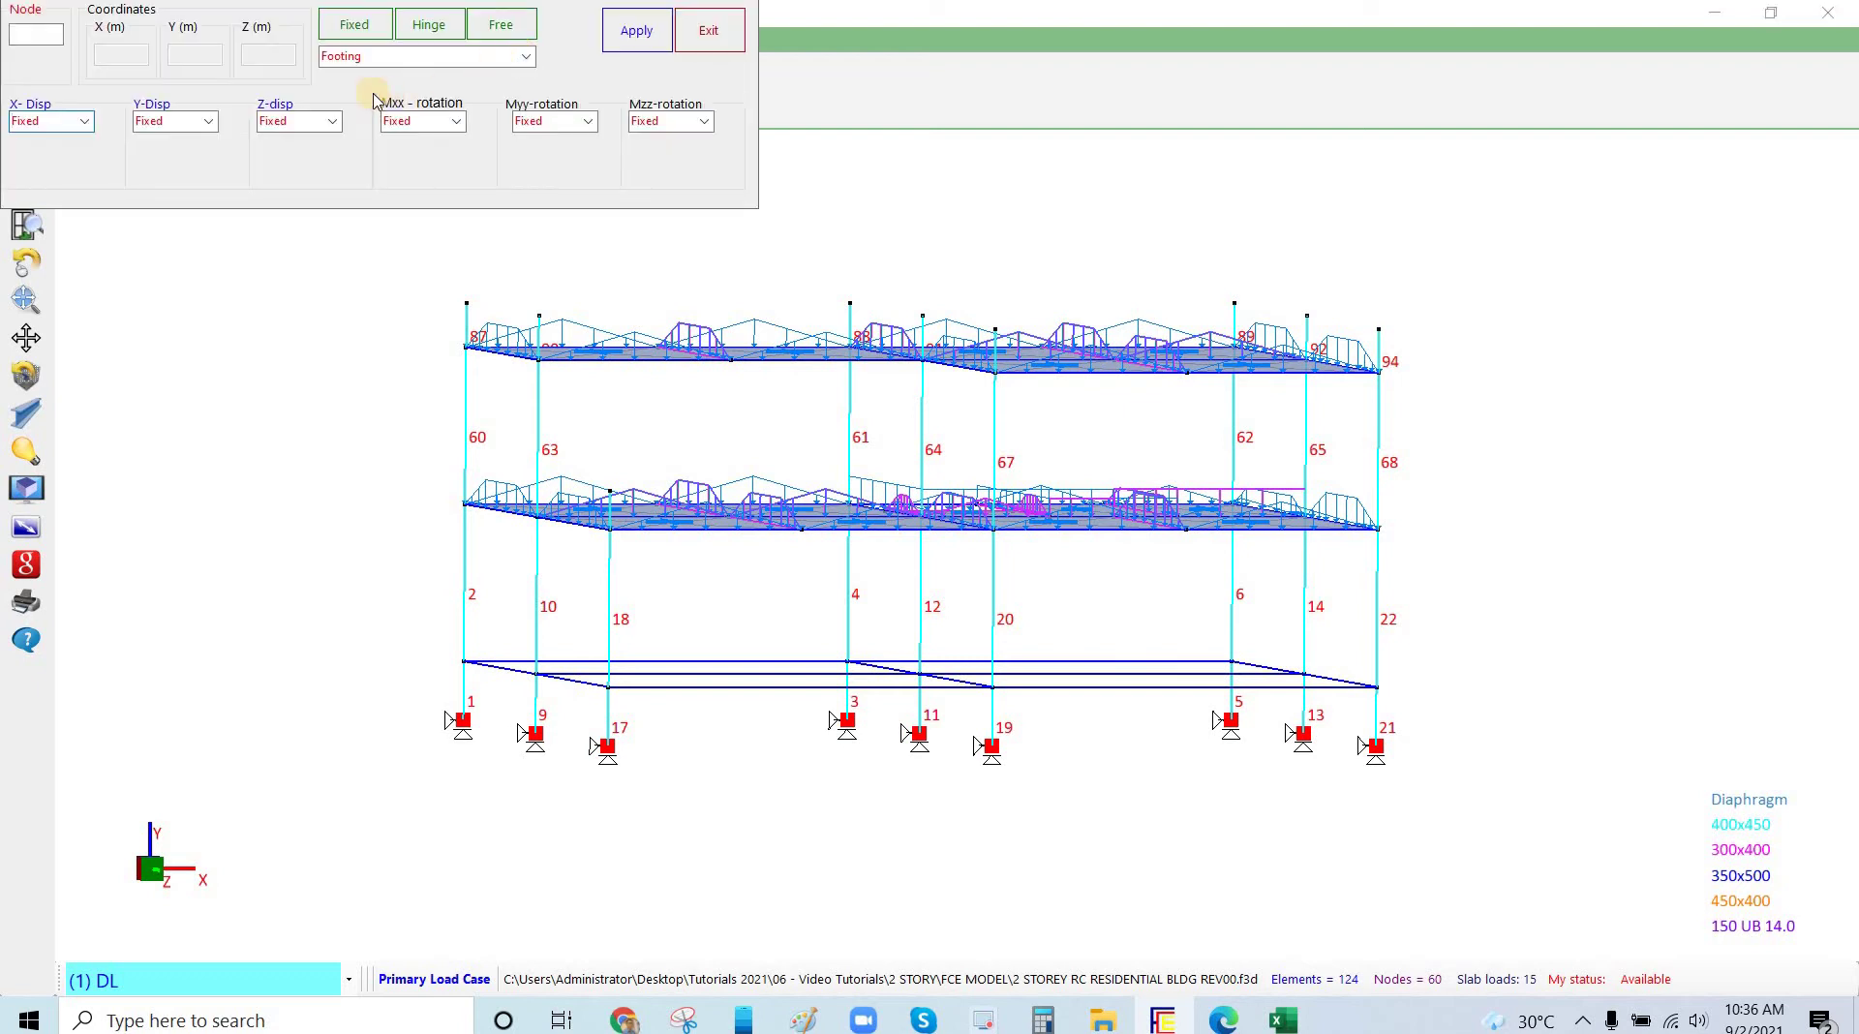
left_click(362, 90)
left_click(361, 66)
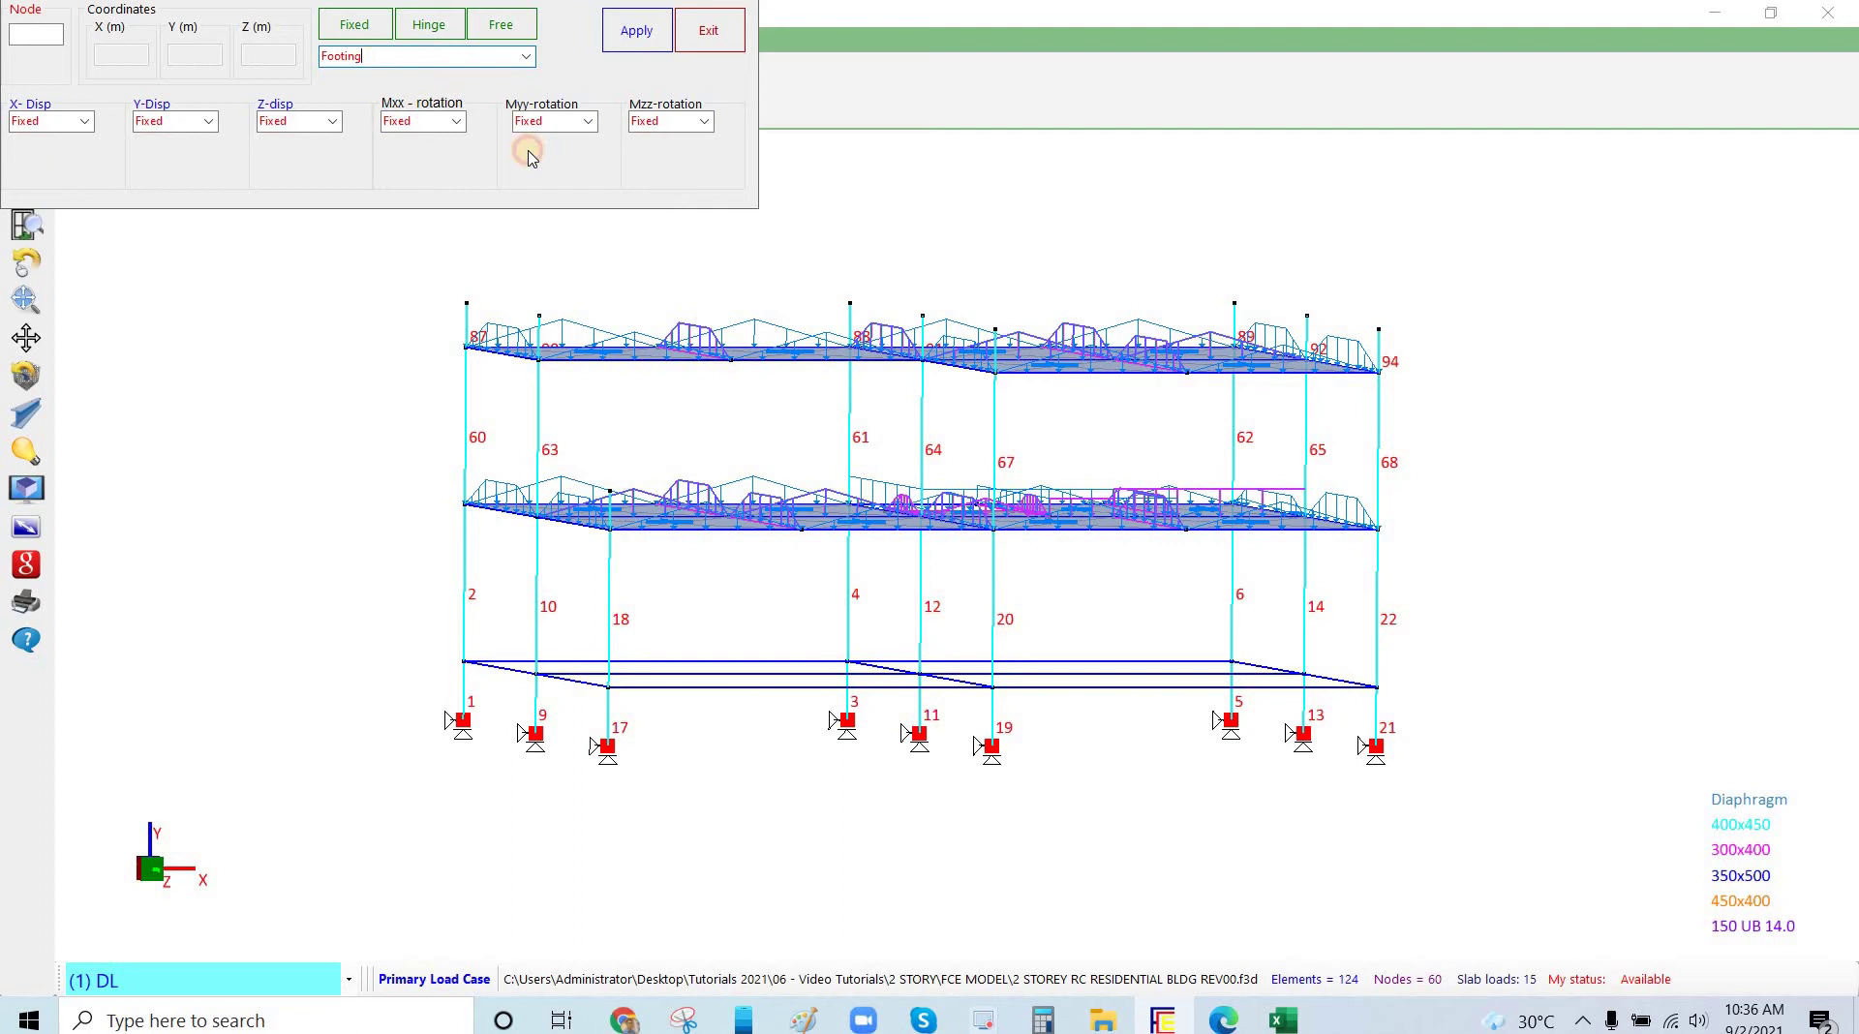
left_click(641, 32)
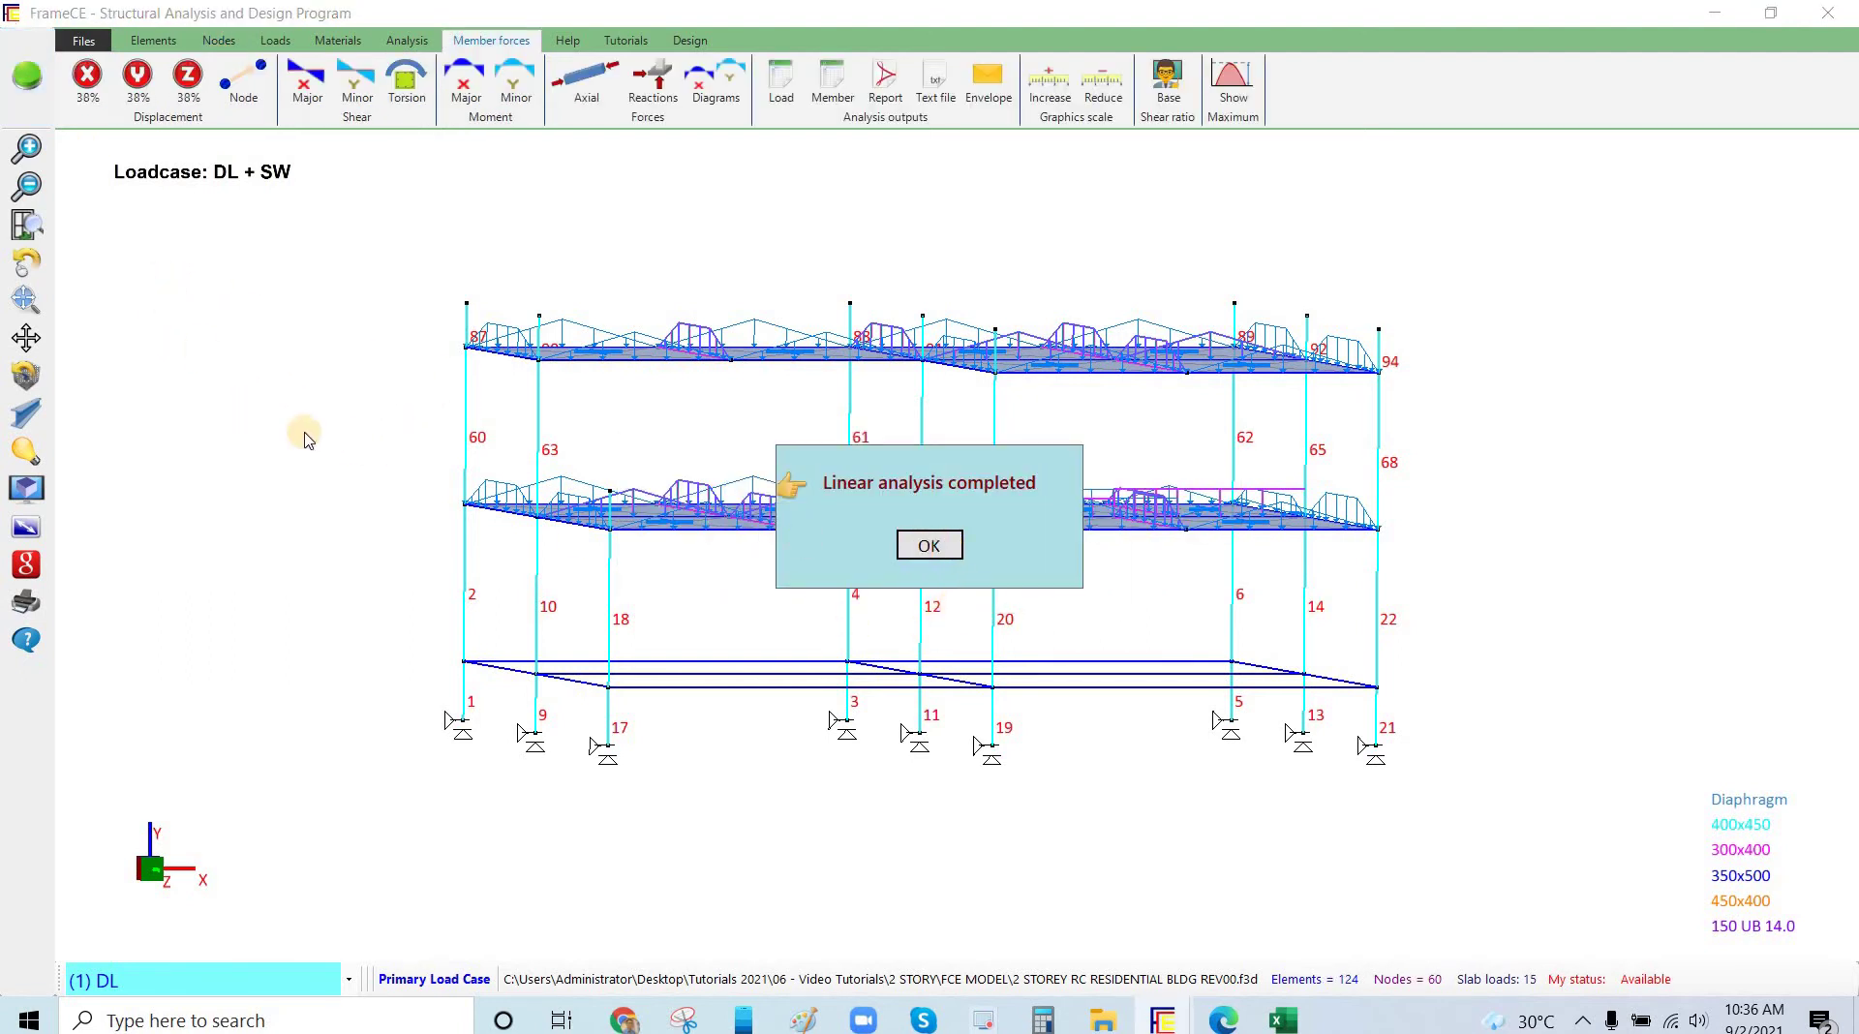
Run the Linear elastic design with load cases UGRAV 1, UGRAV 2, U4, U8, U12 and U16.
left_click(928, 545)
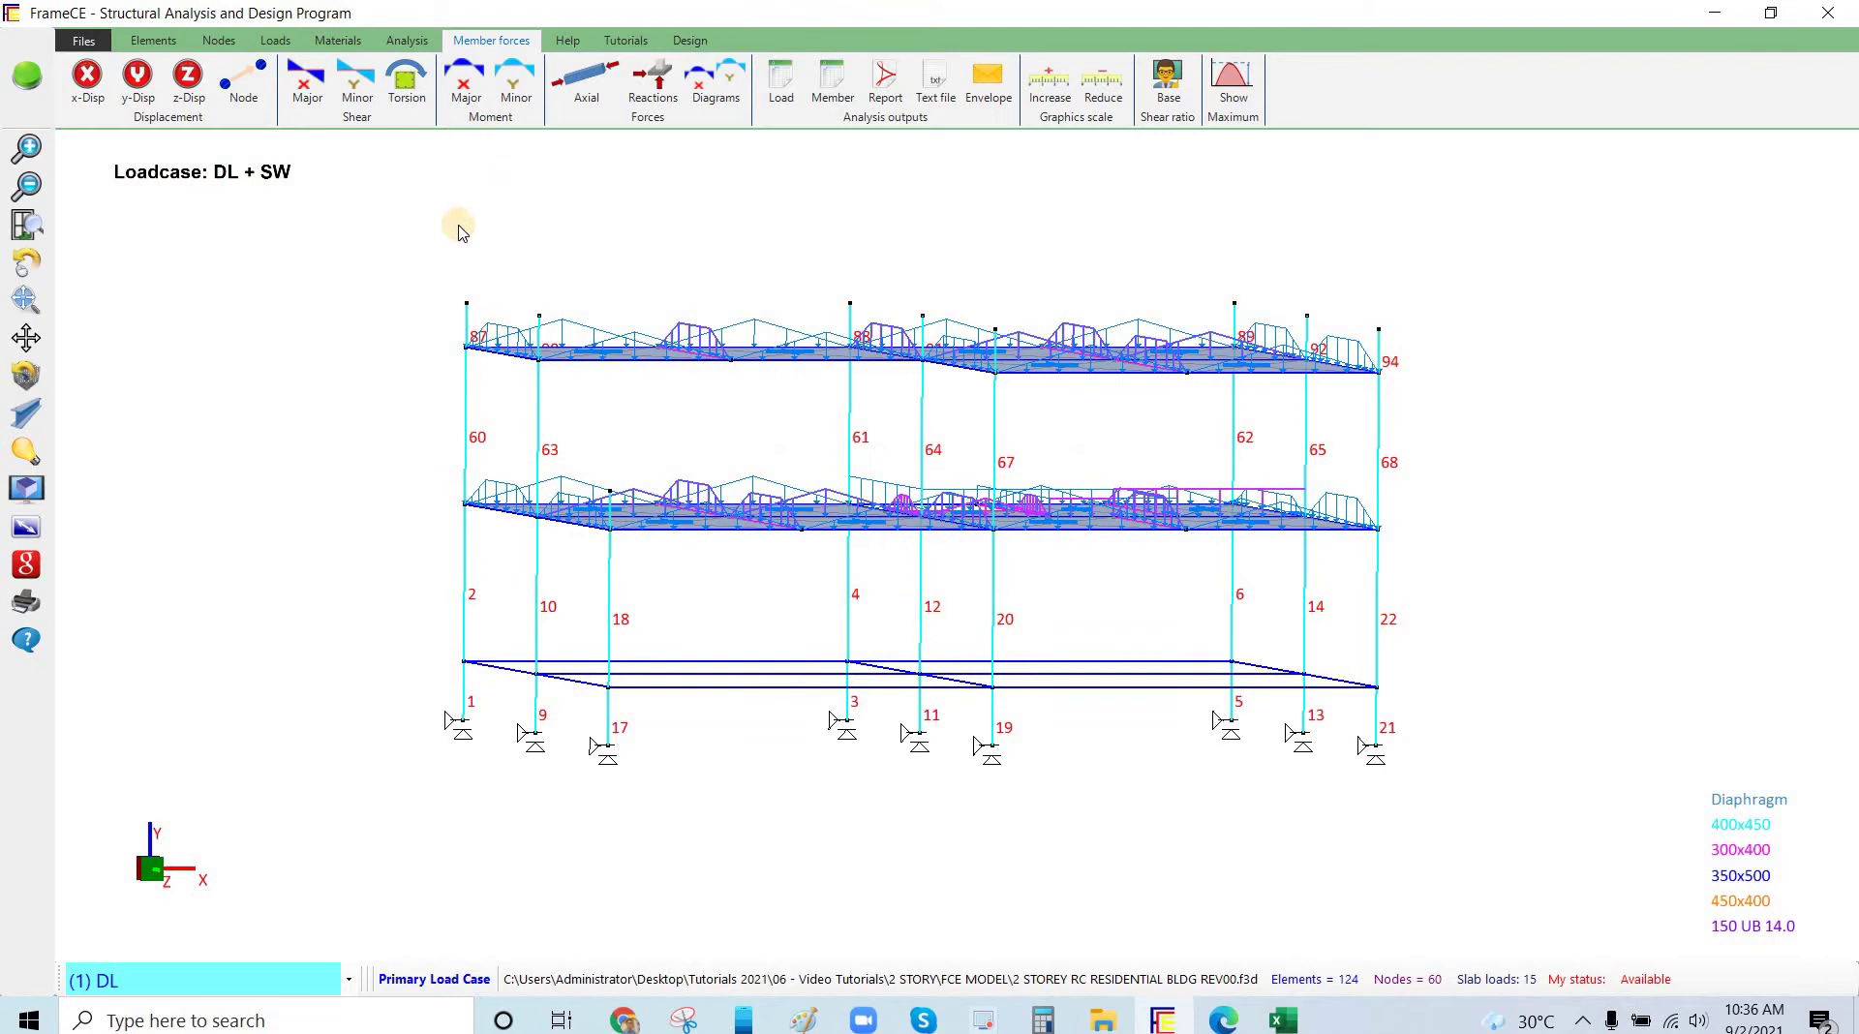
left_click(688, 42)
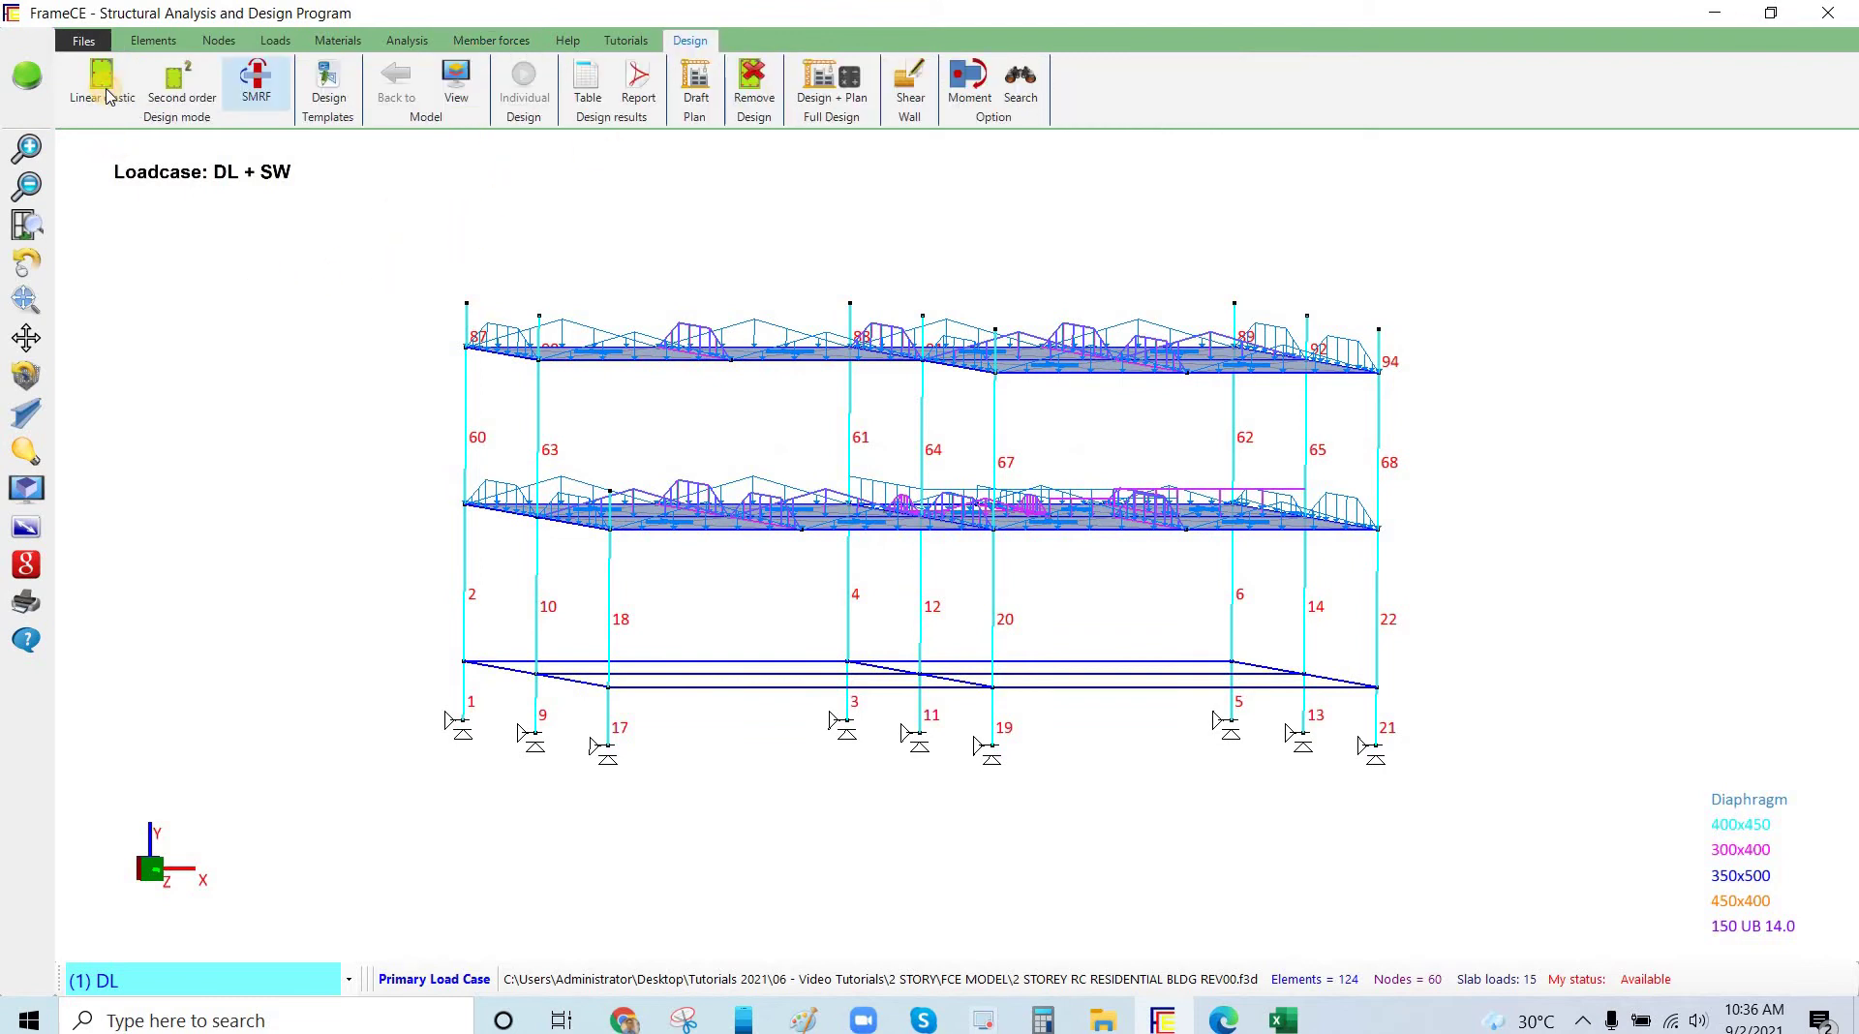
left_click(106, 95)
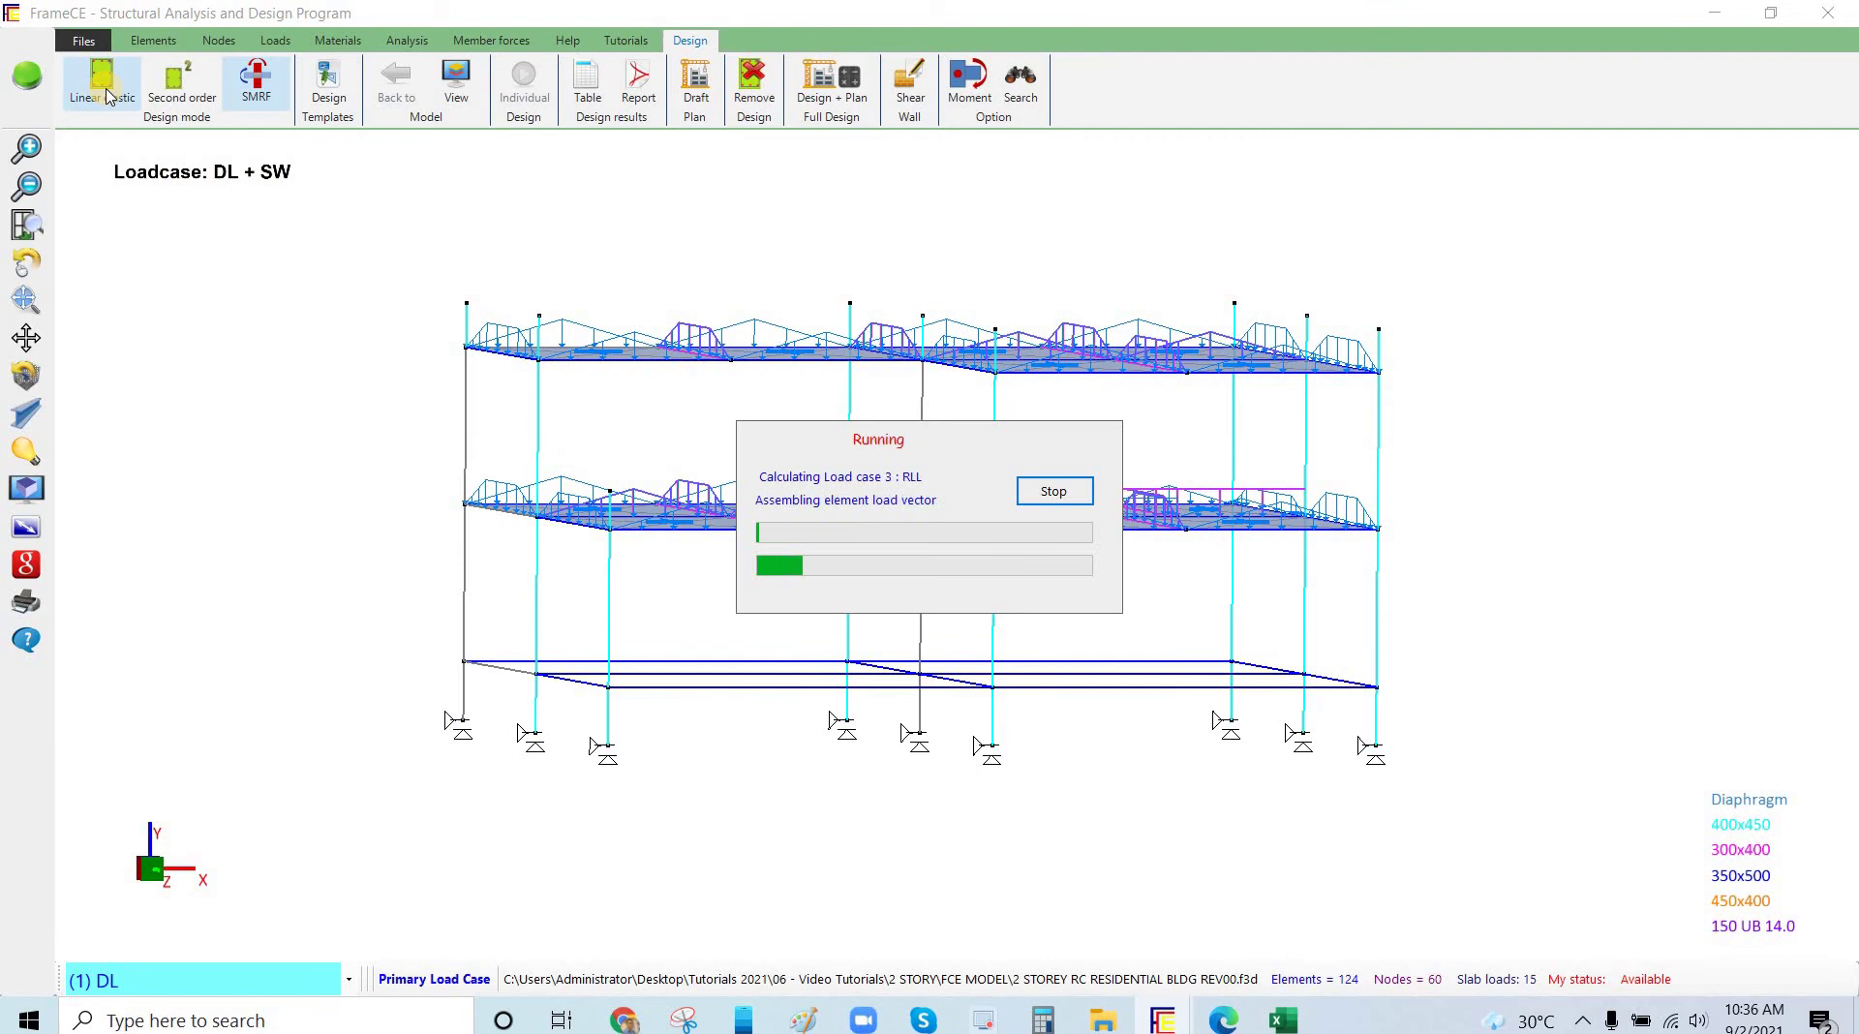
left_click(930, 547)
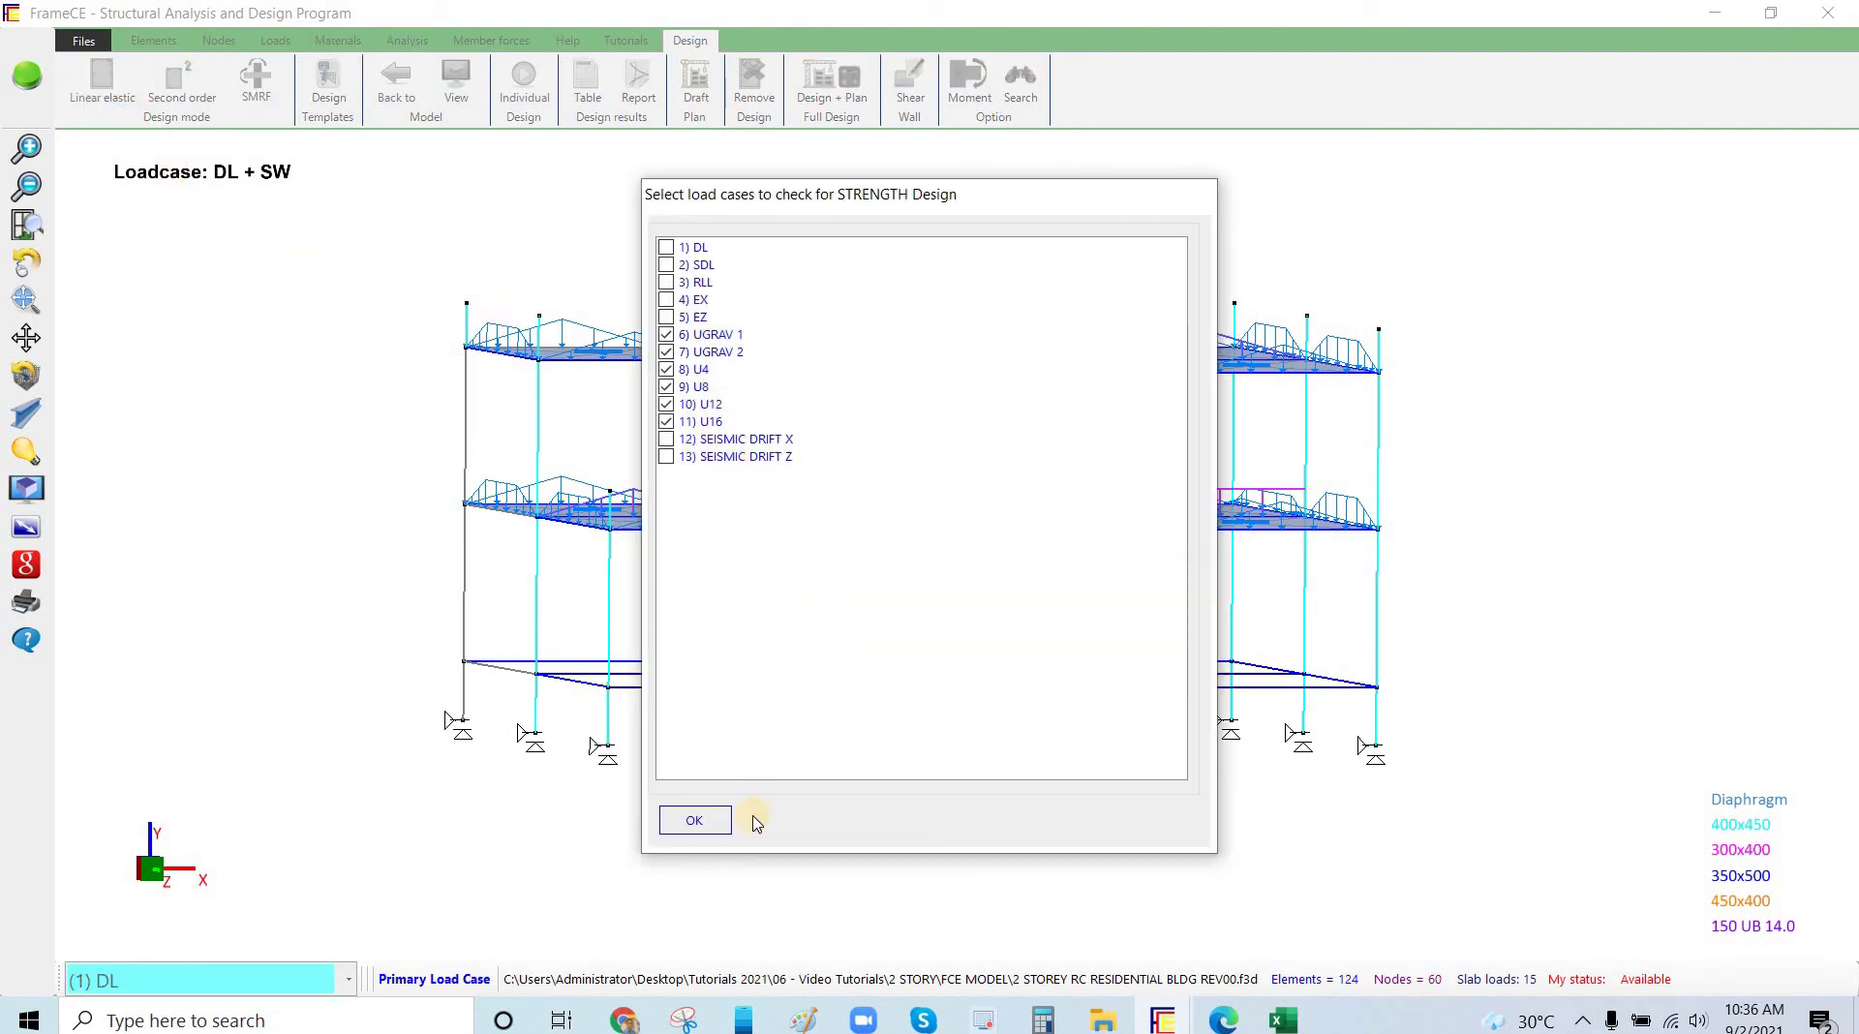
left_click(715, 824)
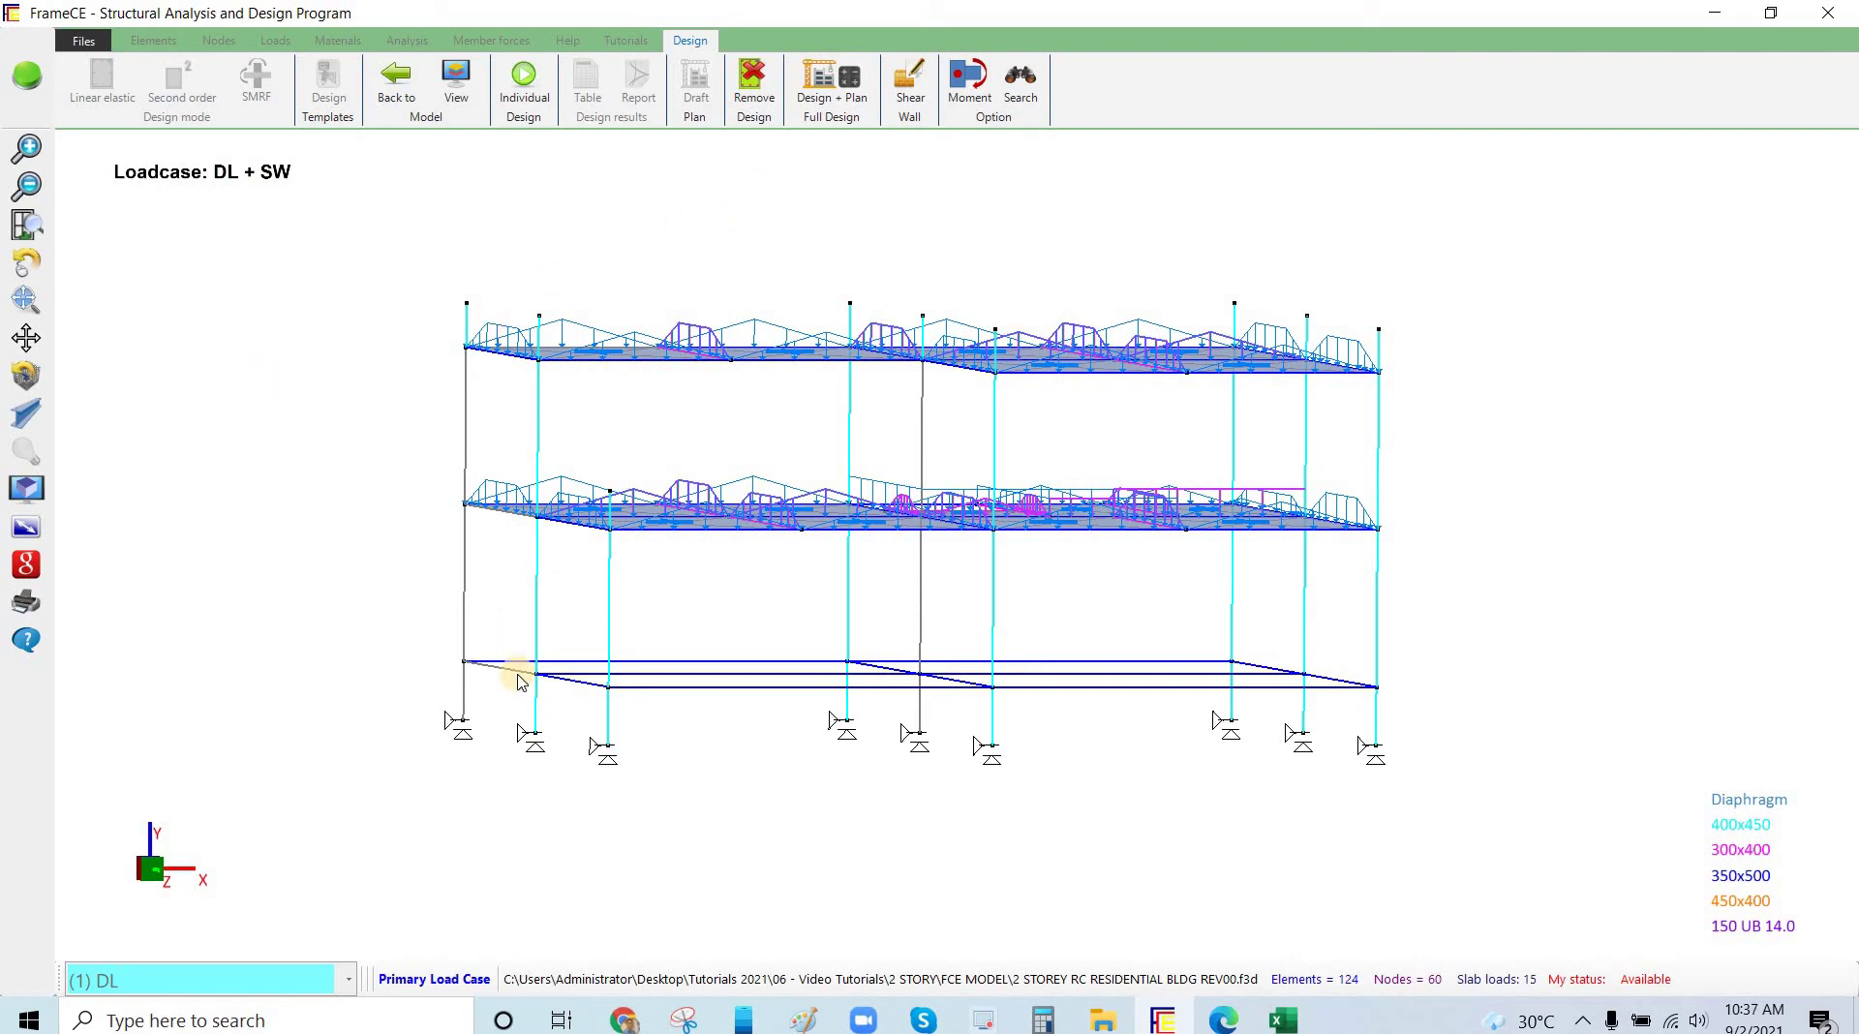
Open the Individual Design of the footing at support node 1.
left_click(464, 723)
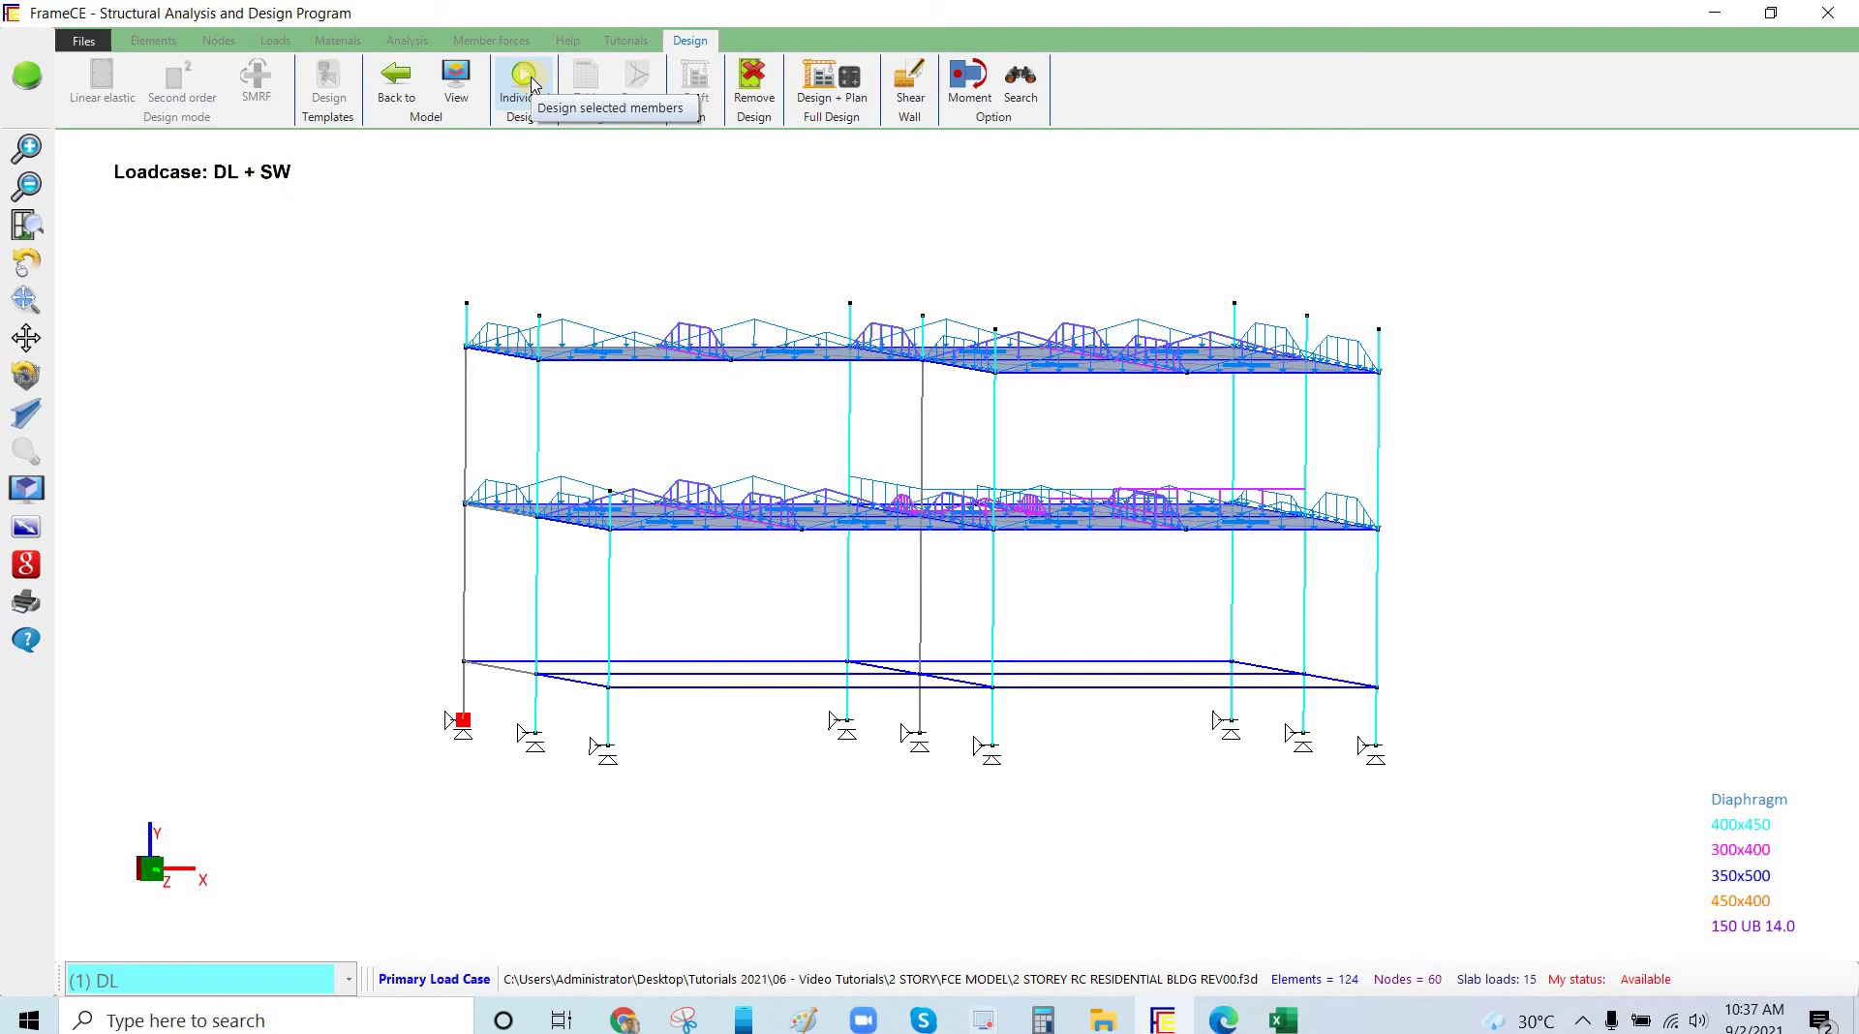
left_click(530, 85)
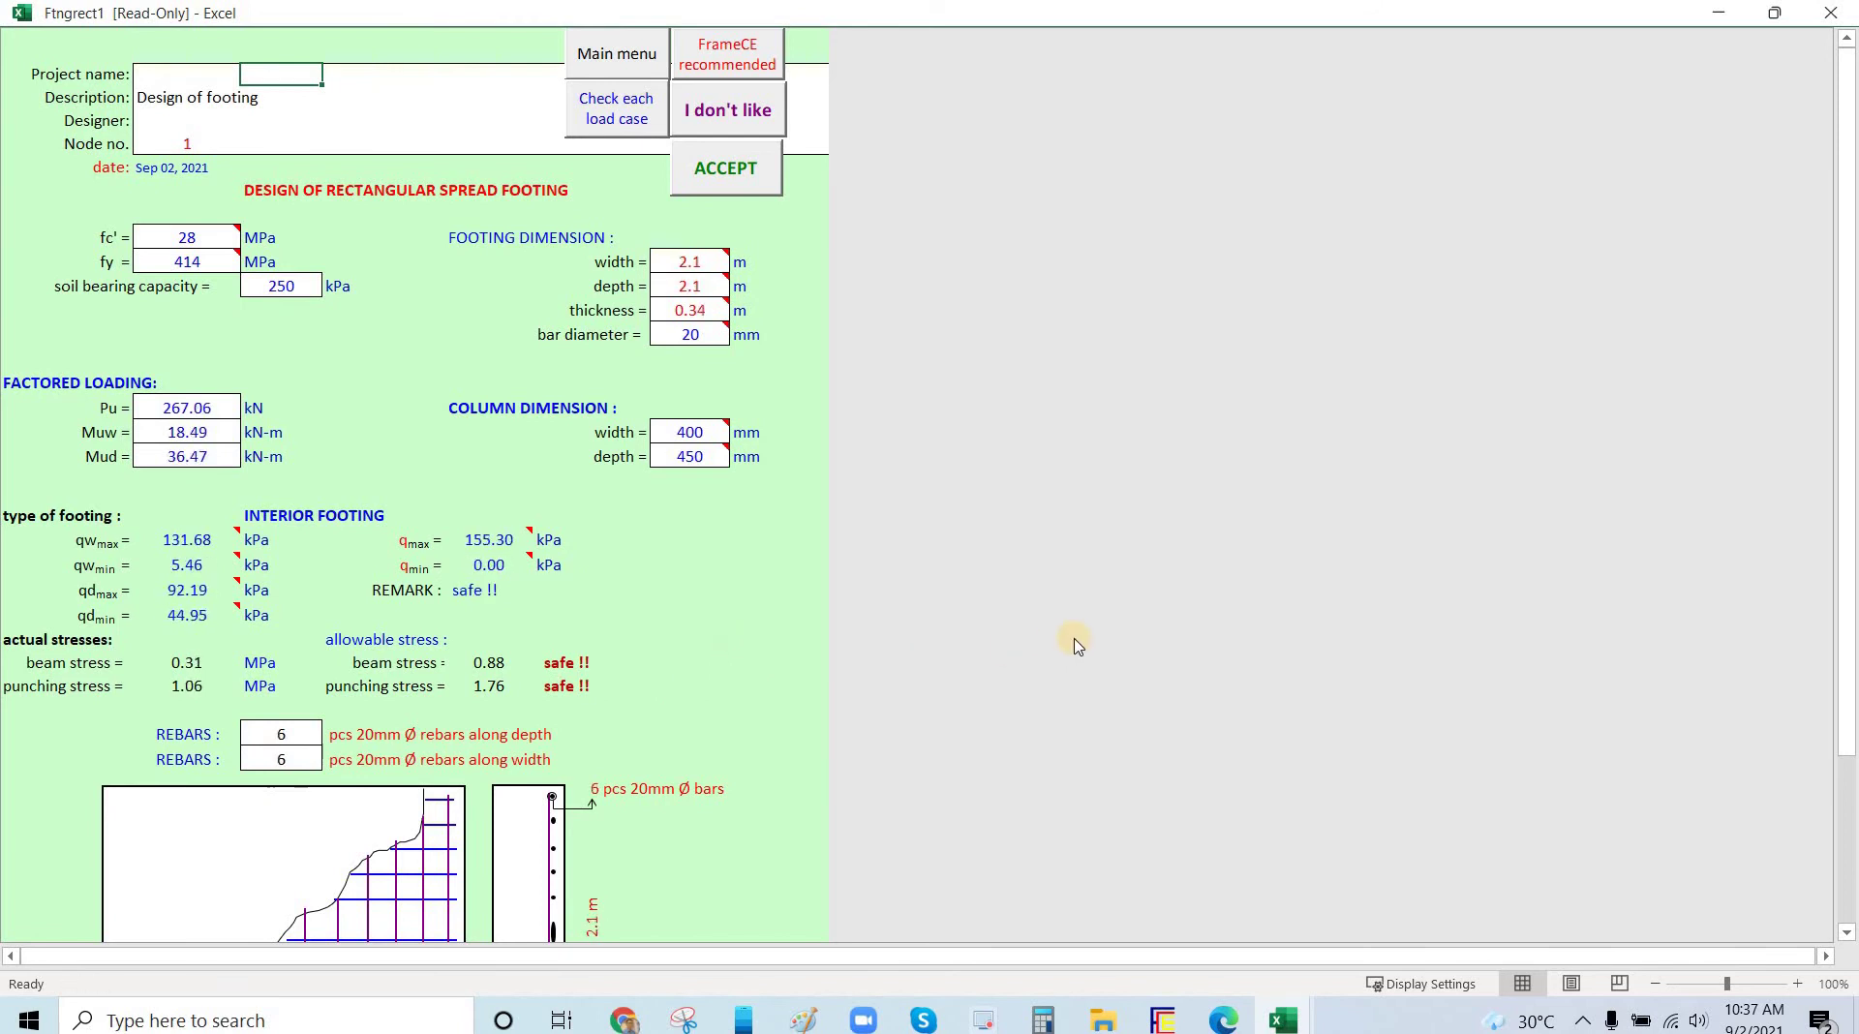
Review node 1's footing sheet: 2.1 × 2.1 × 0.34 m, six 20 mm bars each way, safe.
left_click(1095, 592)
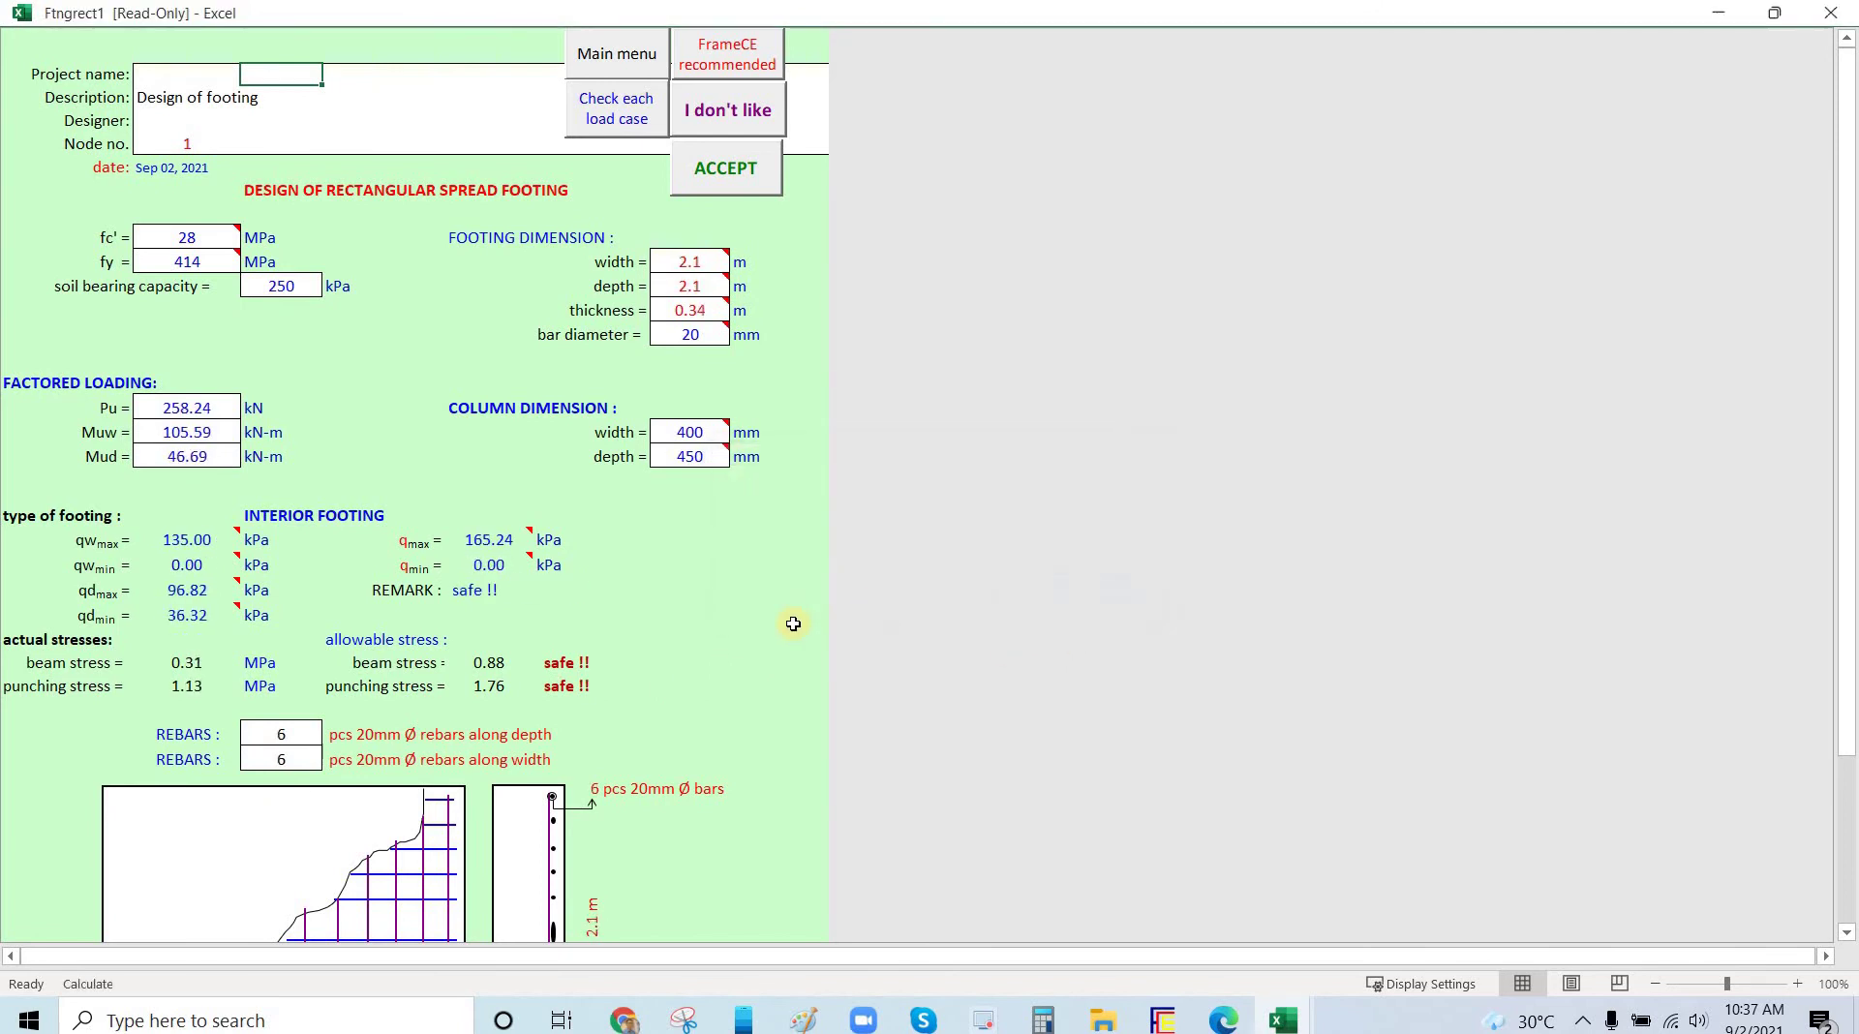
scroll(348, 838, "down", 5)
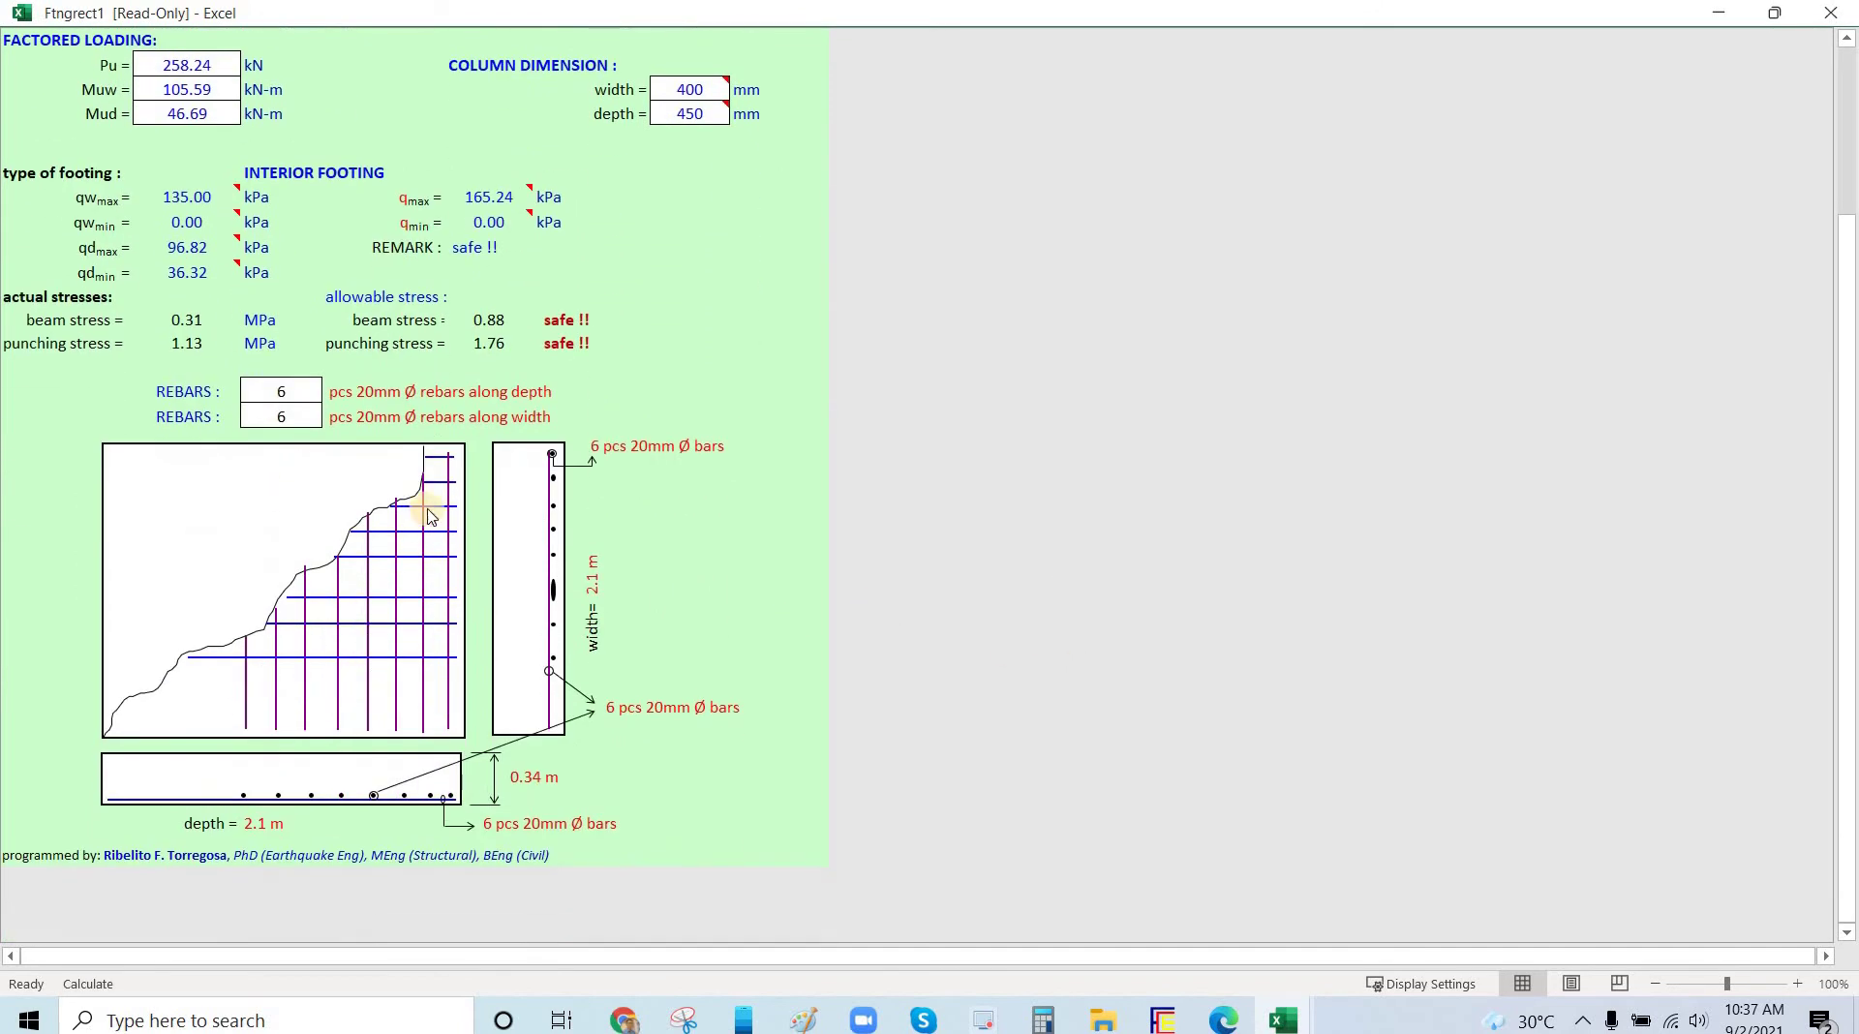
scroll(478, 594, "up", 5)
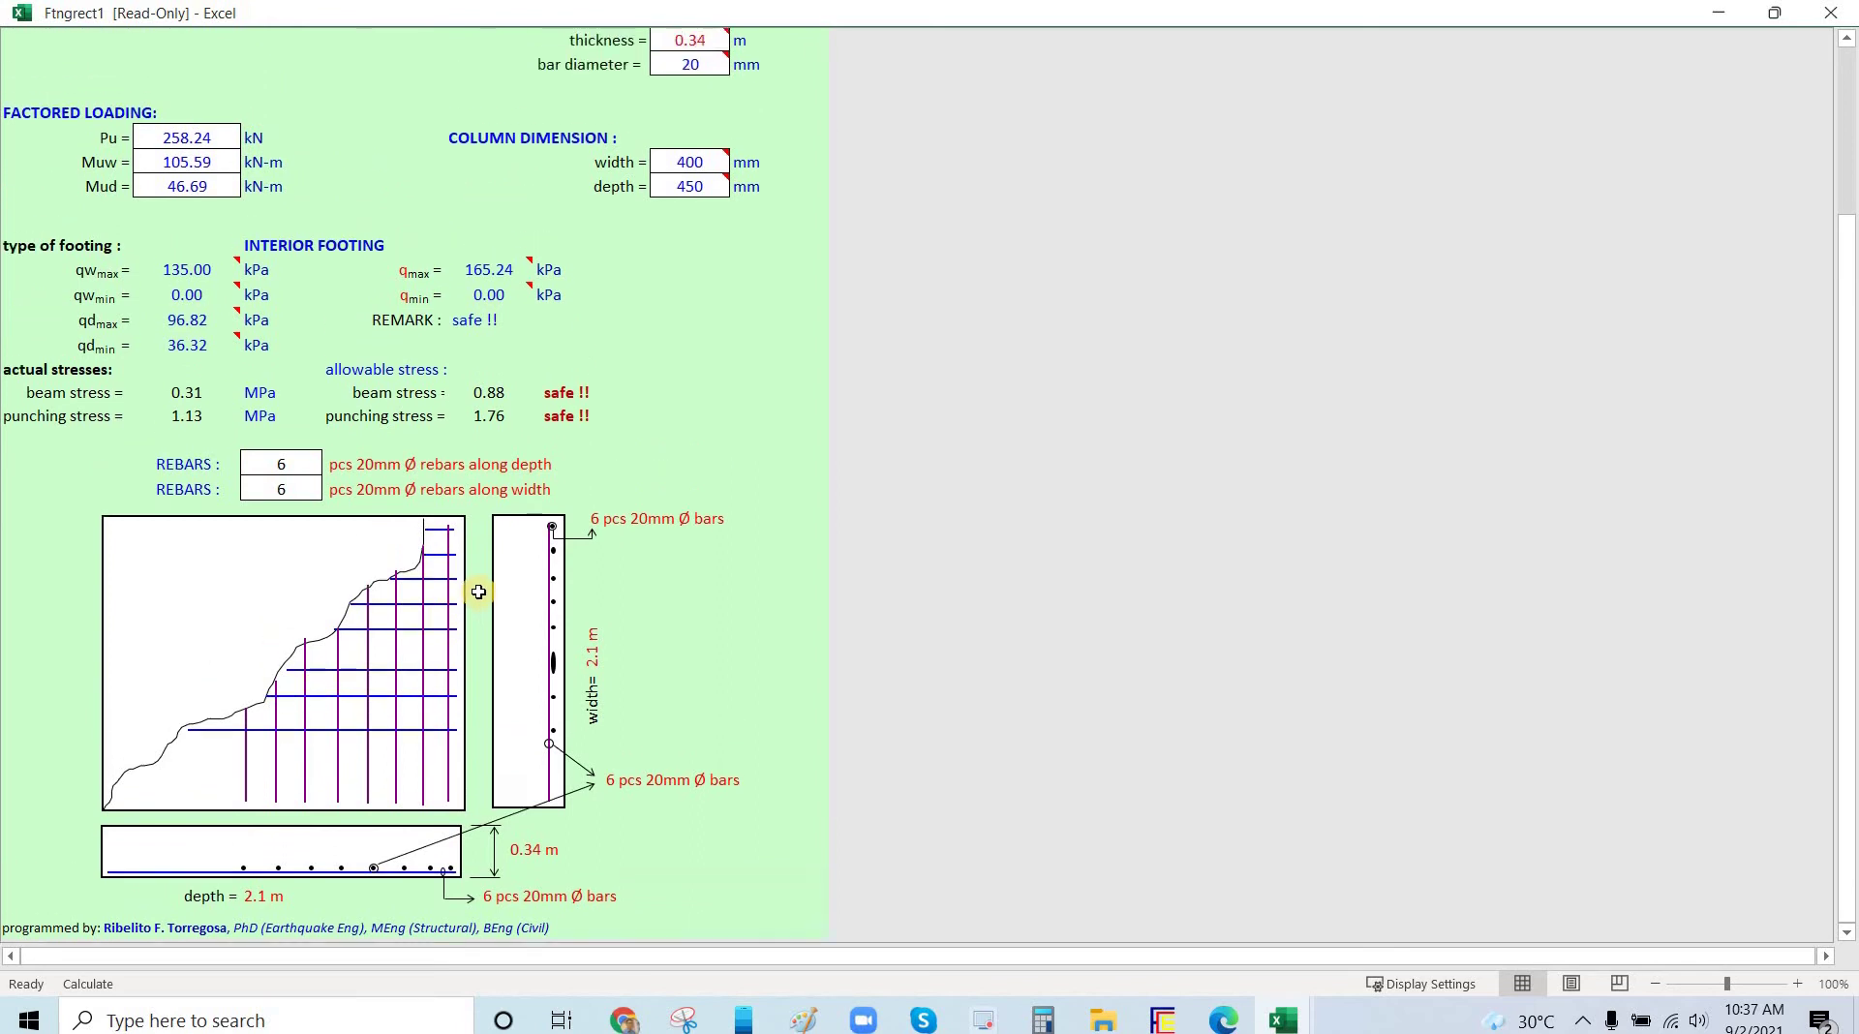
scroll(429, 589, "down", 5)
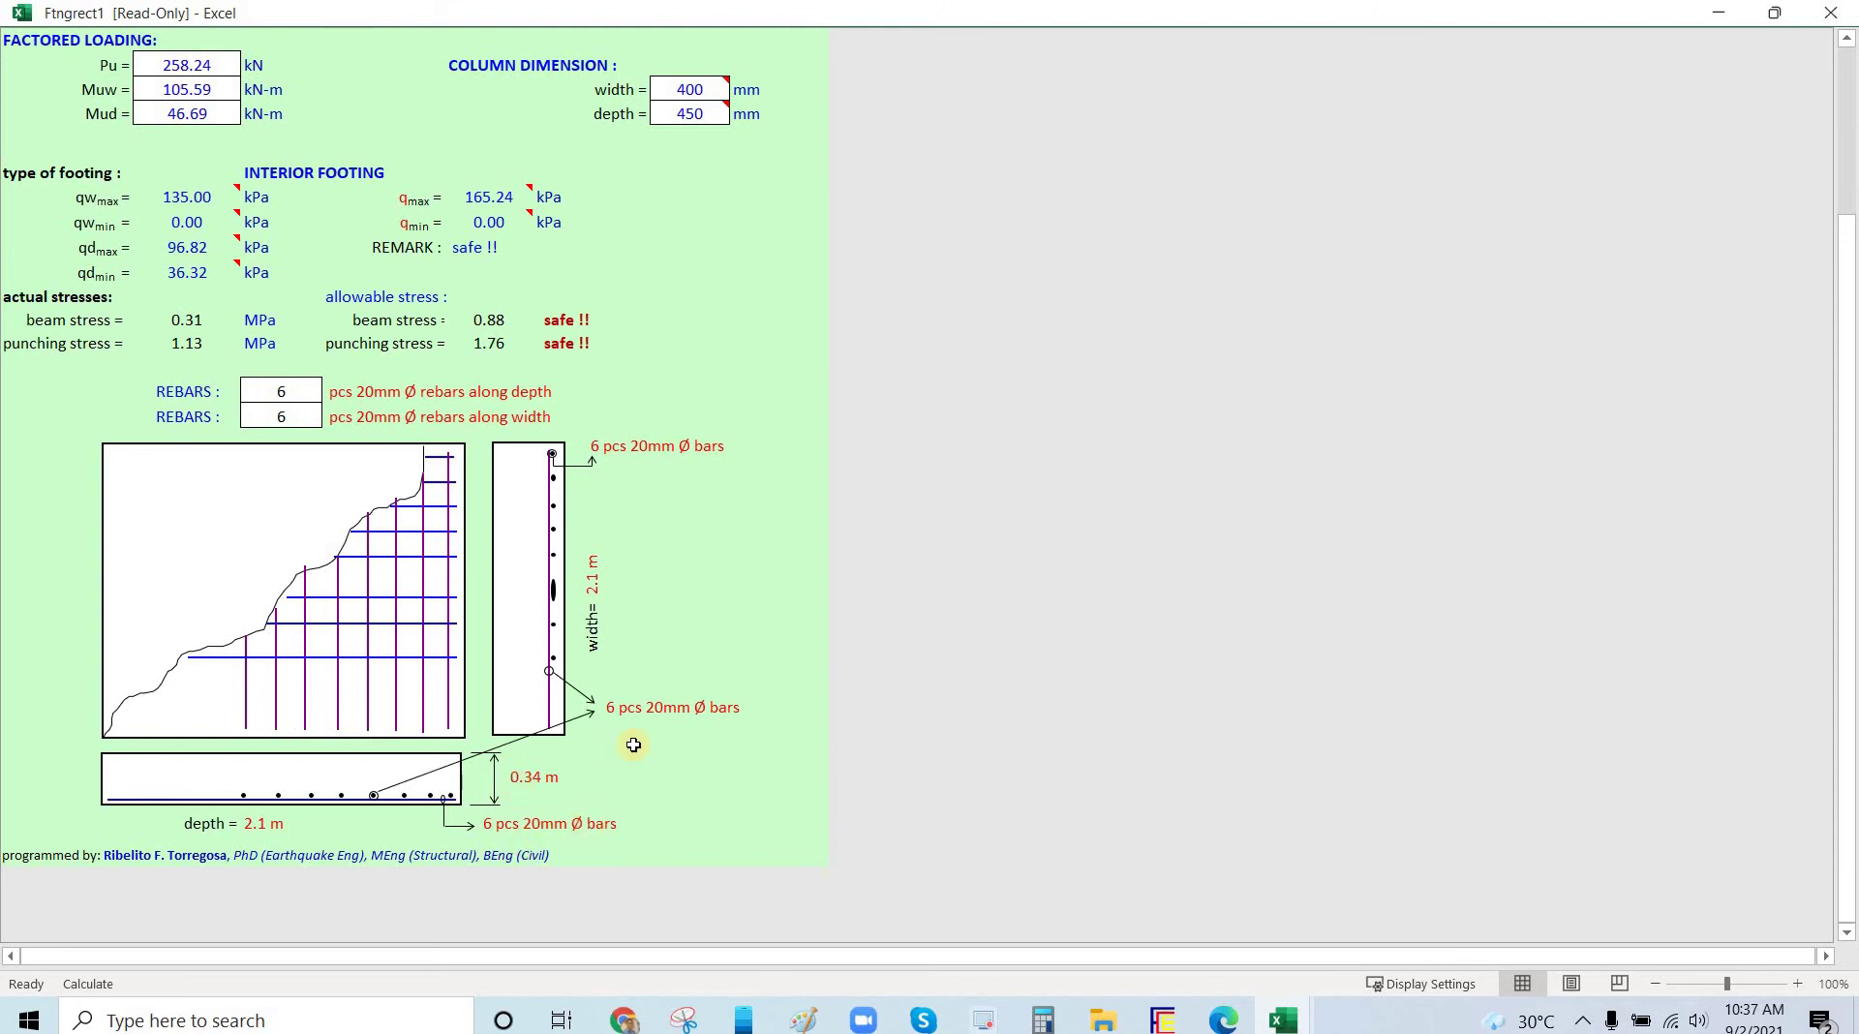
scroll(706, 255, "up", 5)
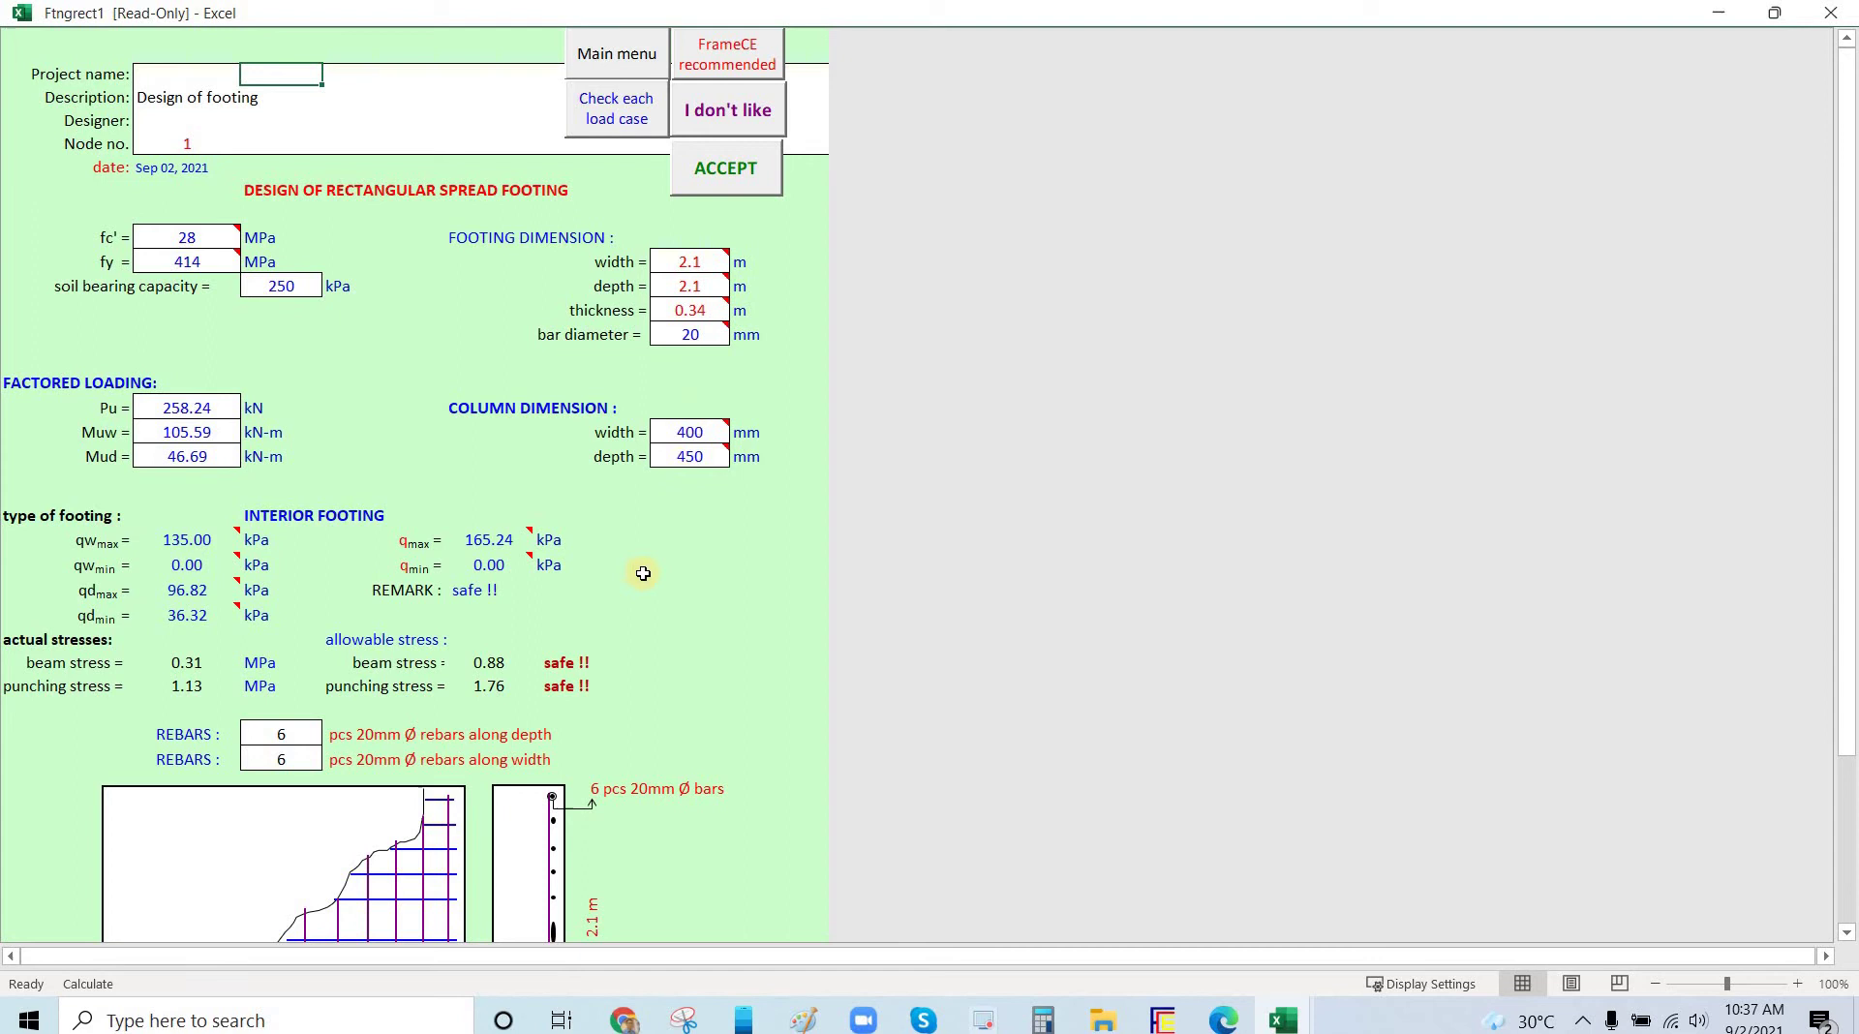
Return from the footing sheet to the structural model.
scroll(696, 494, "down", 2)
scroll(713, 494, "up", 2)
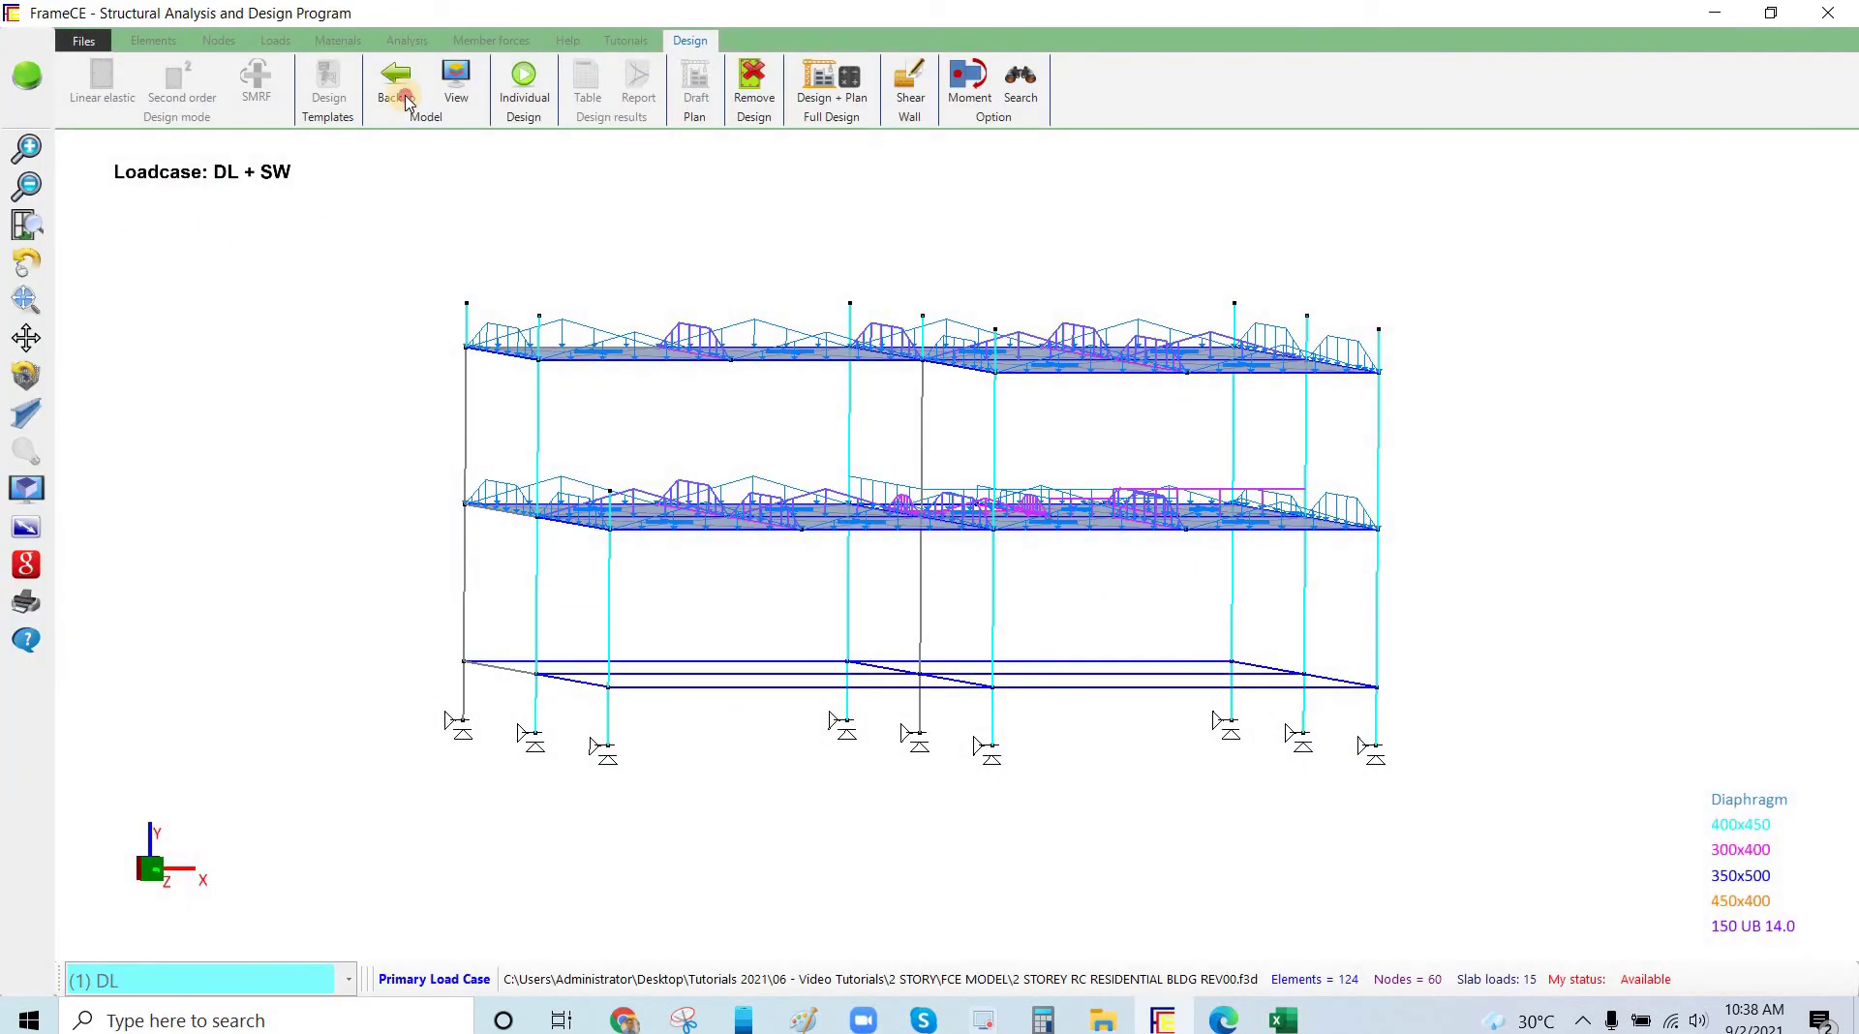
left_click(407, 101)
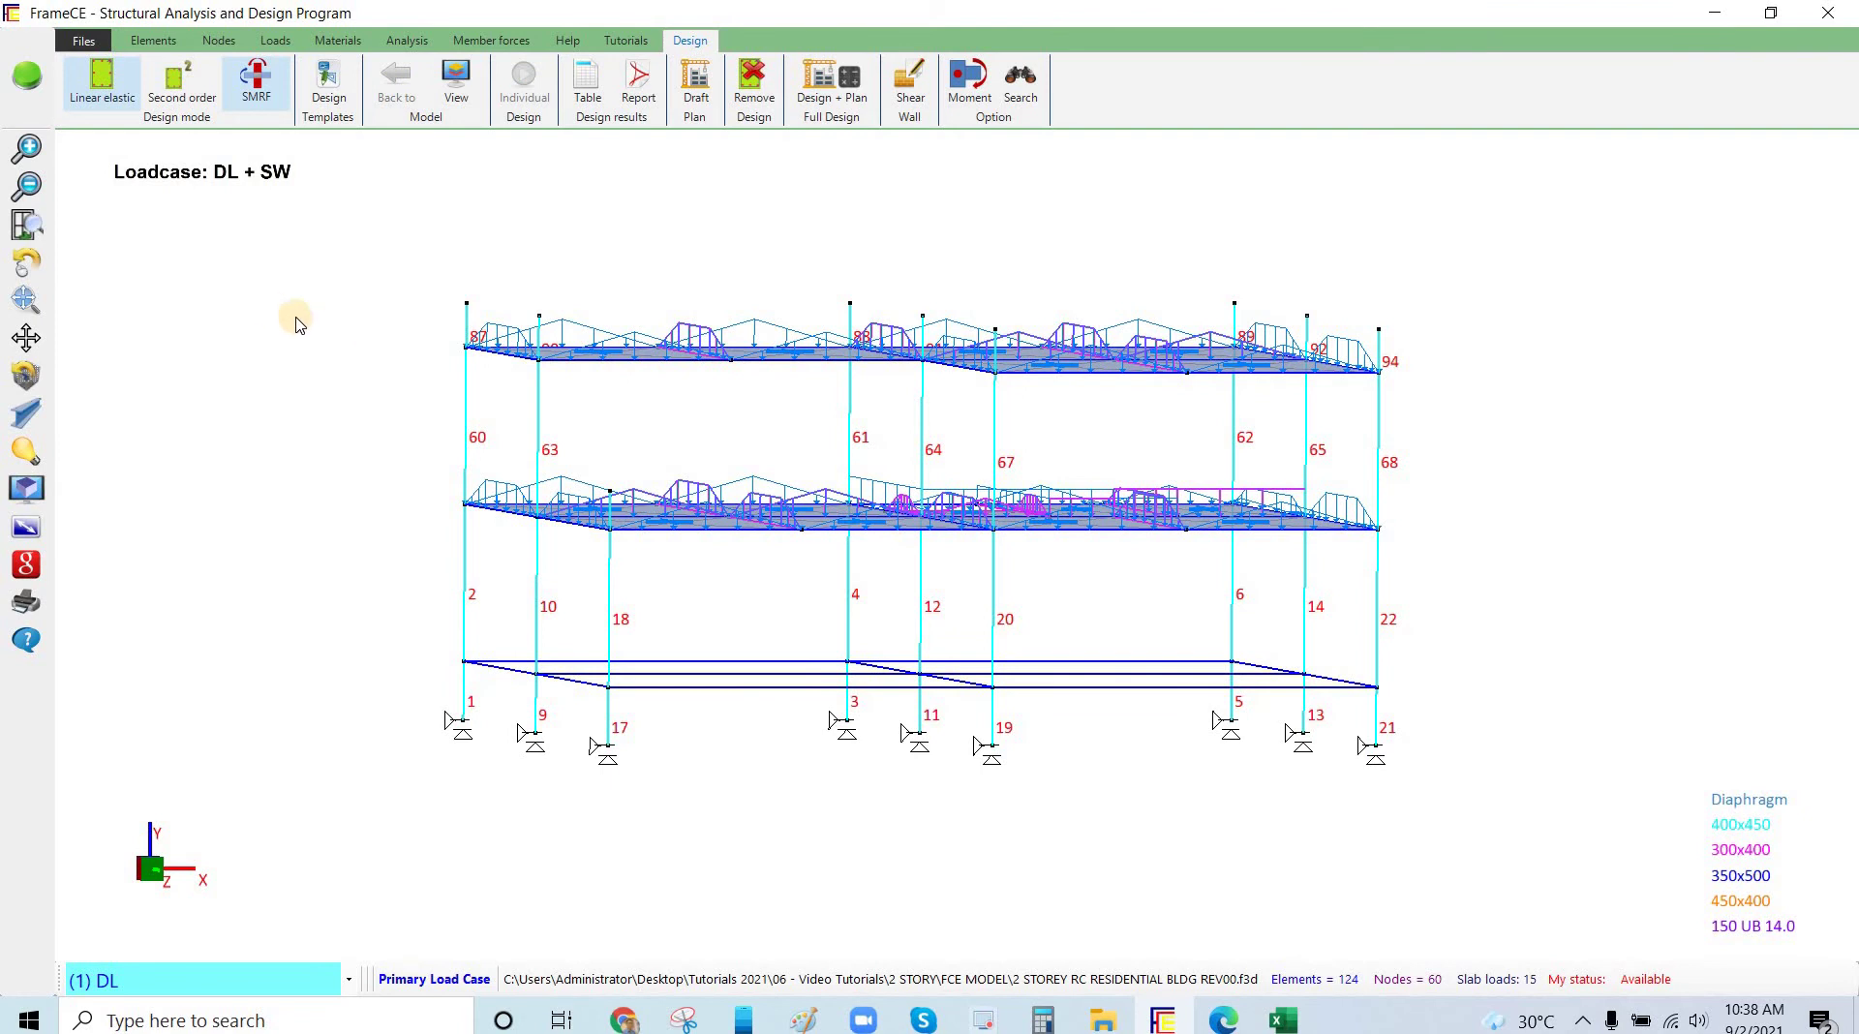
Rerun the linear elastic analysis and confirm UGRAV 1, UGRAV 2, U4, U8, U12, U16 for strength design.
scroll(191, 303, "down", 1)
left_click_drag(335, 354, 349, 419)
left_click_drag(379, 347, 381, 323)
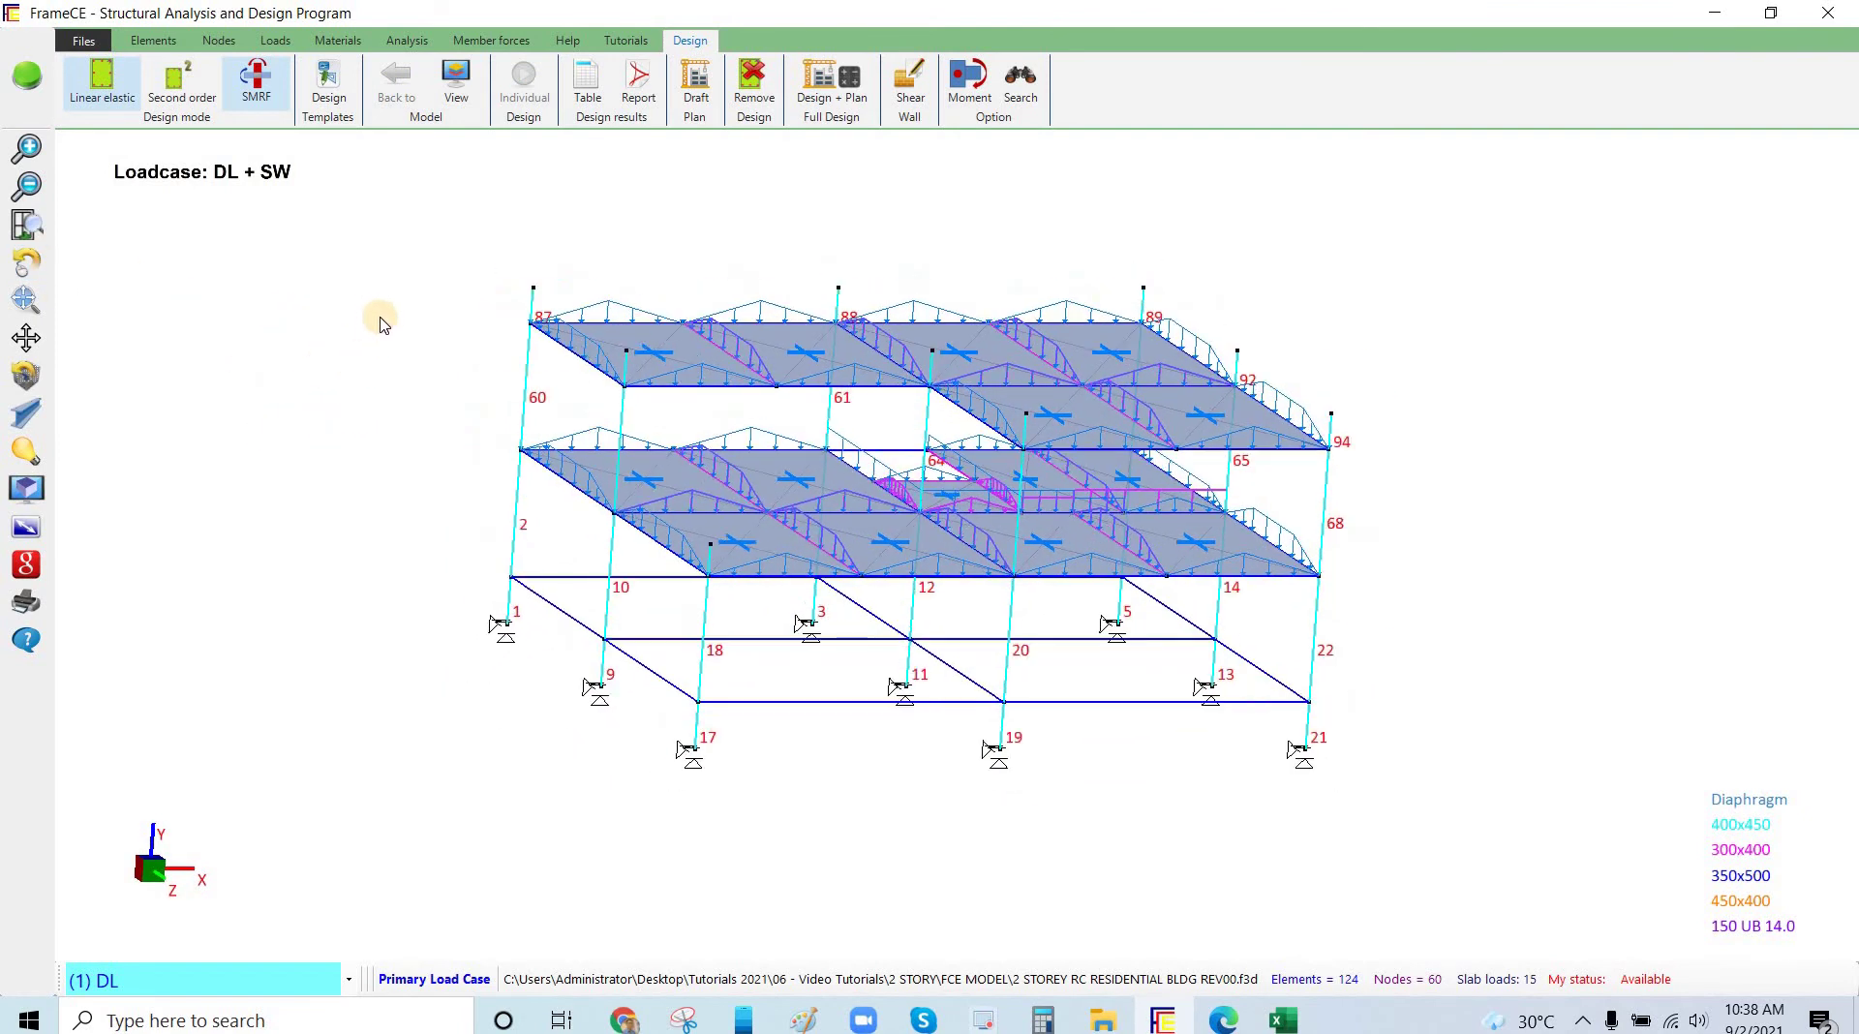
left_click(101, 97)
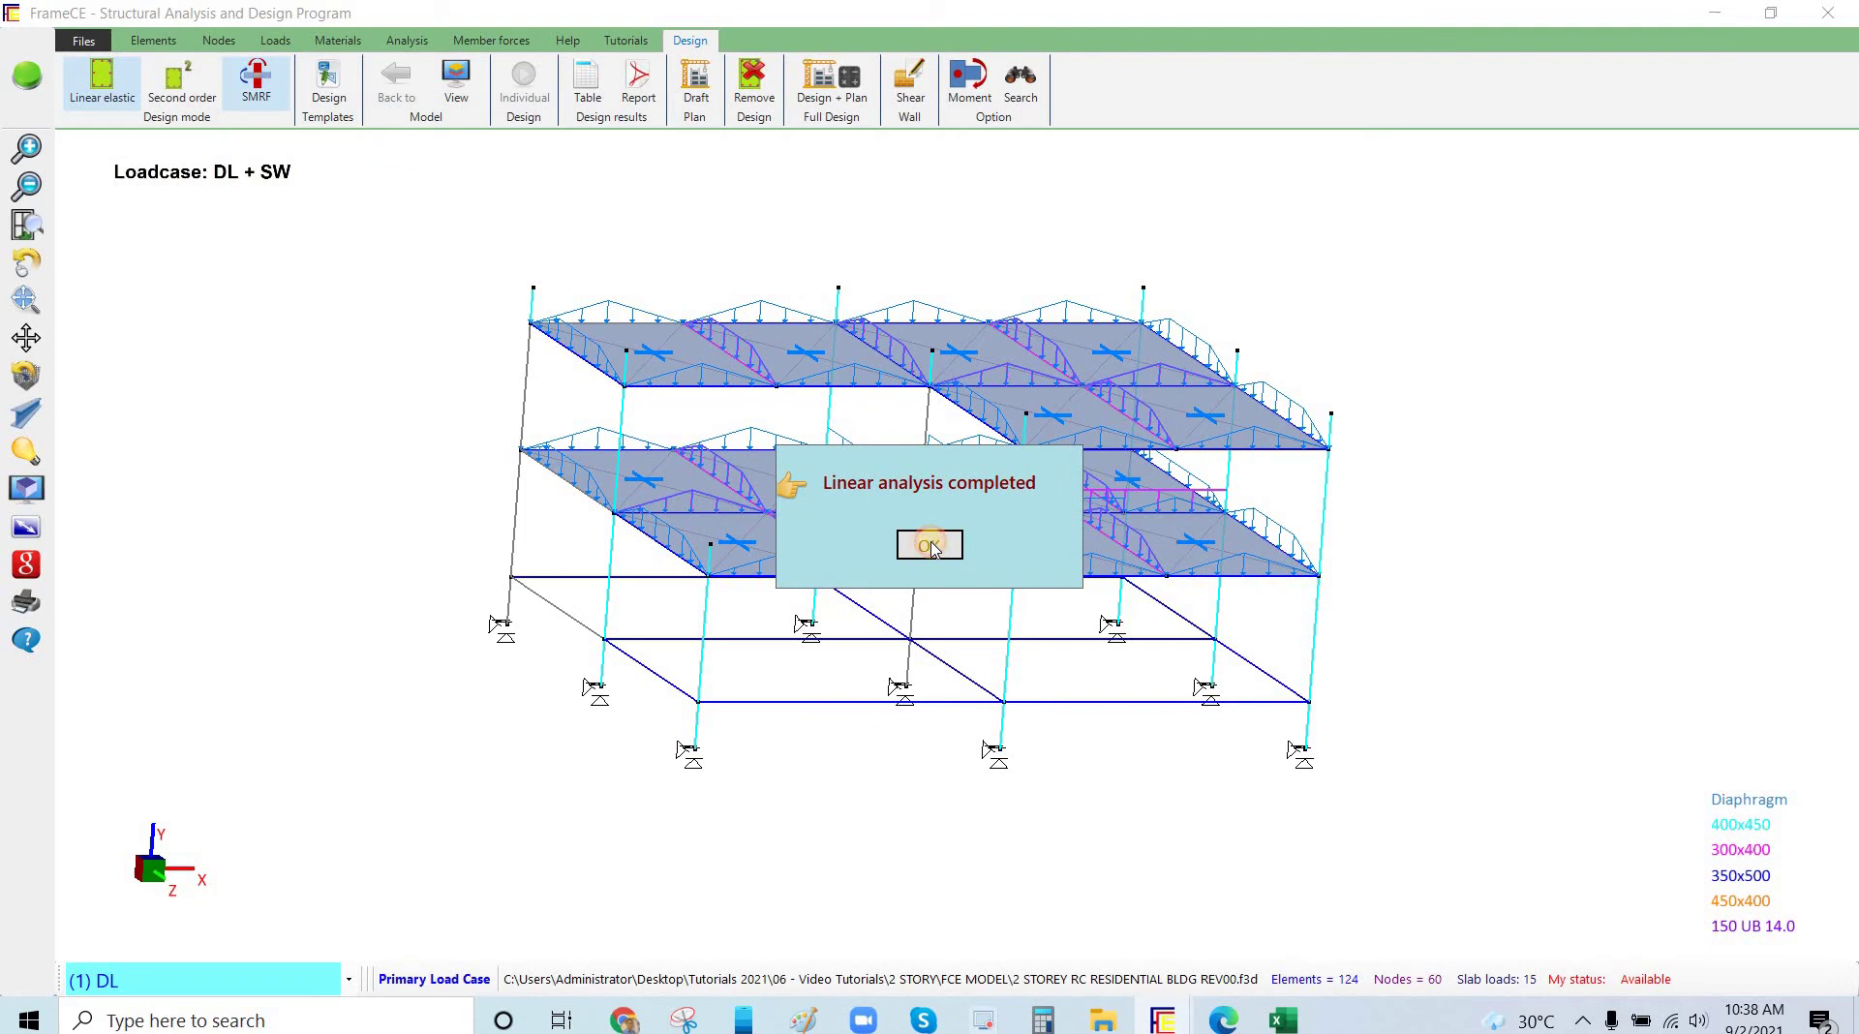
key("Return")
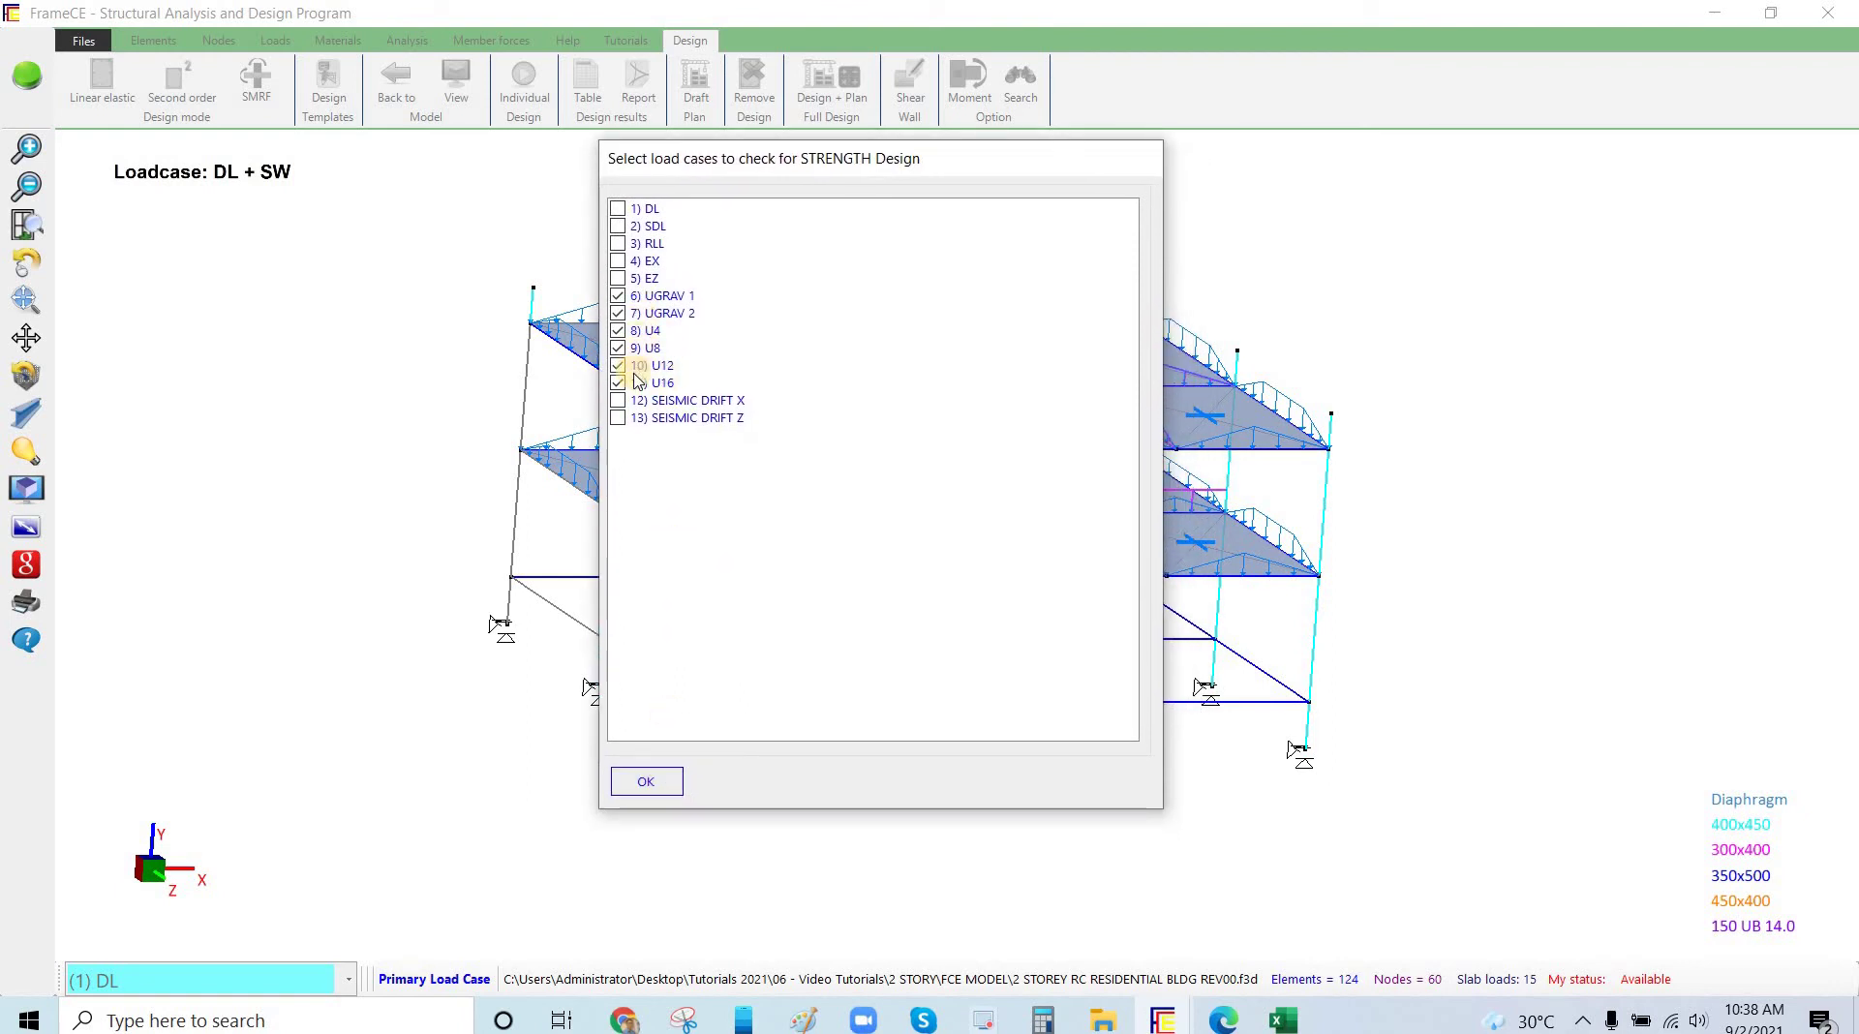
left_click(657, 796)
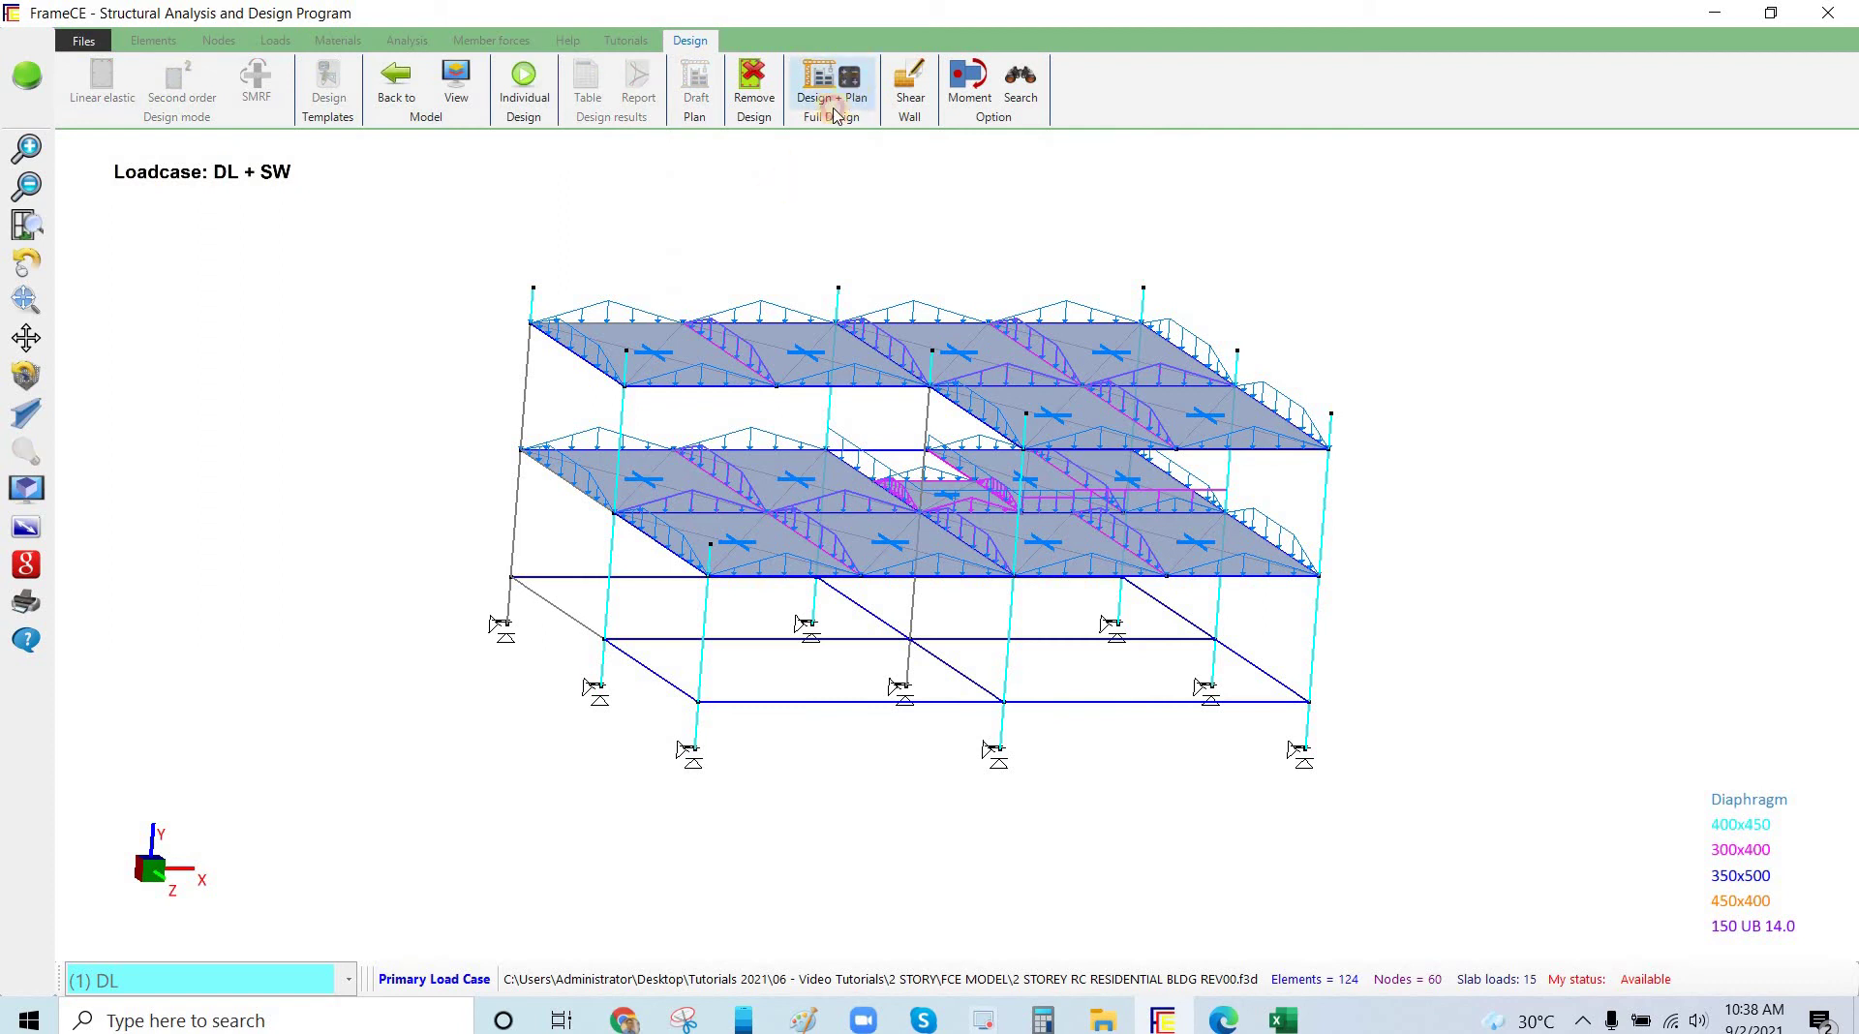
Start Design + Plan with all elements included in the design.
left_click(840, 96)
left_click(68, 90)
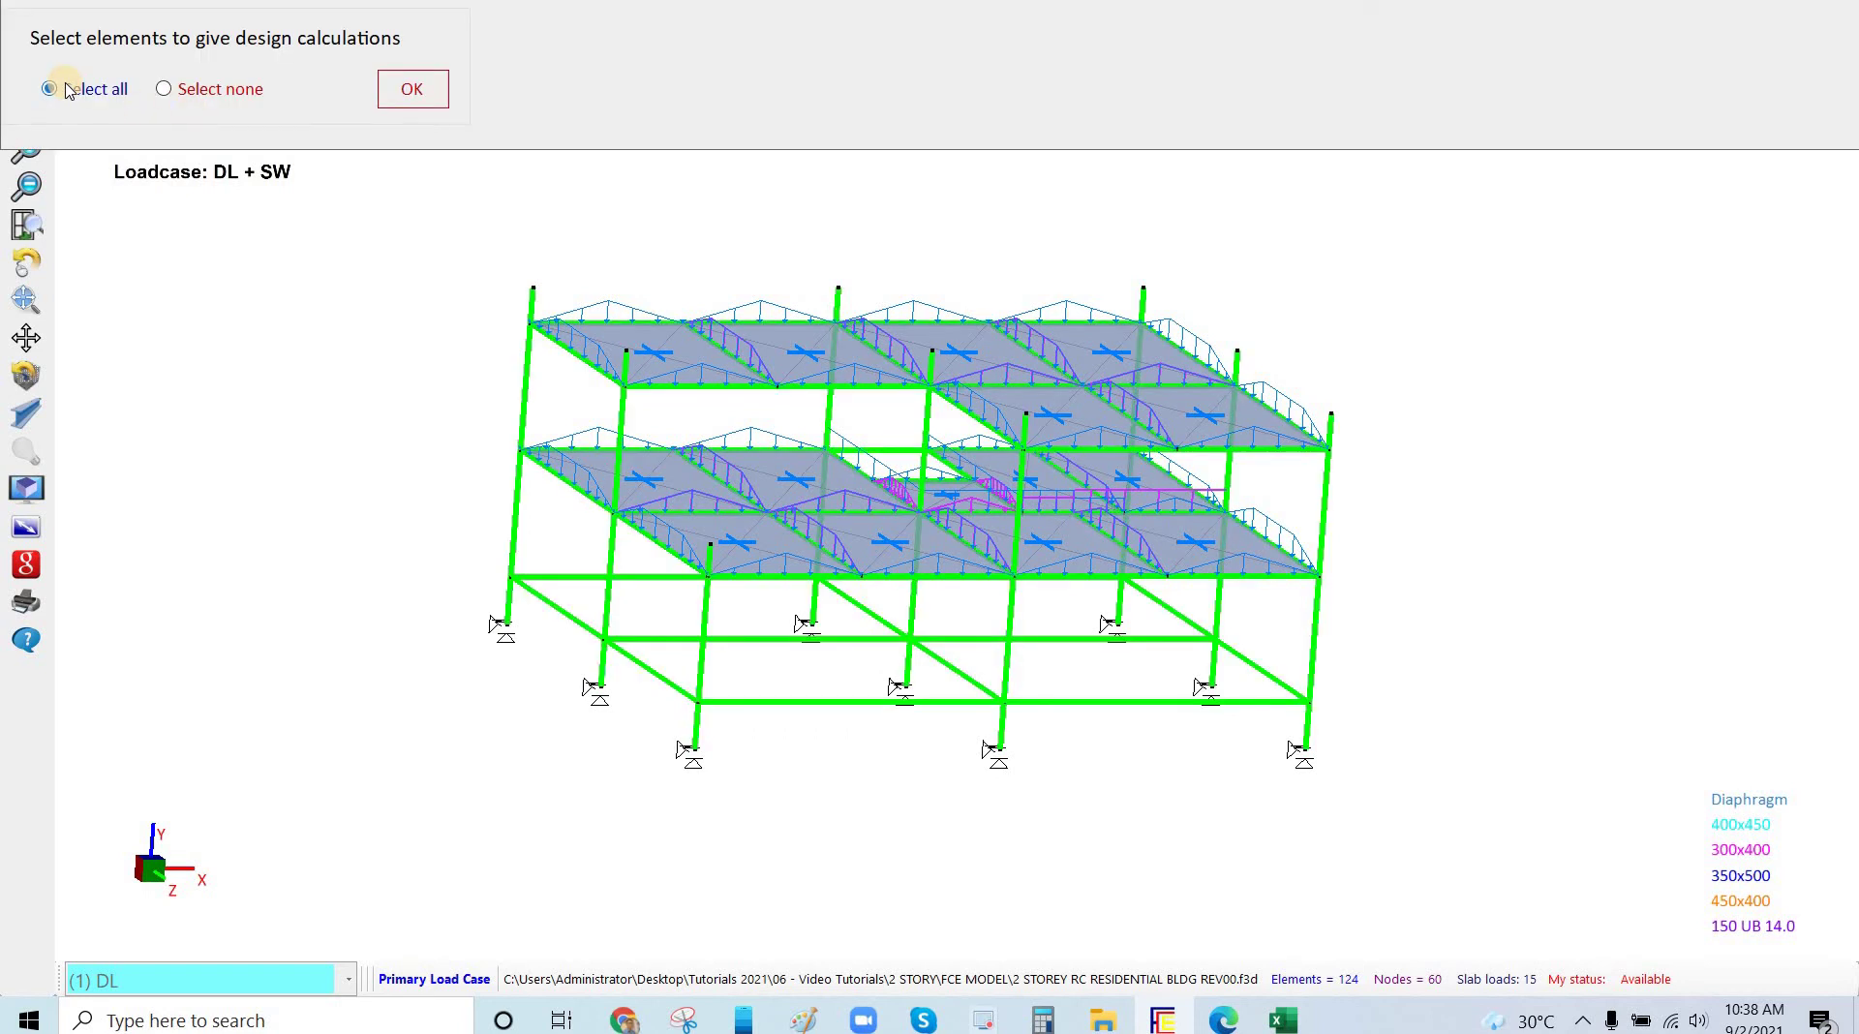
left_click(392, 94)
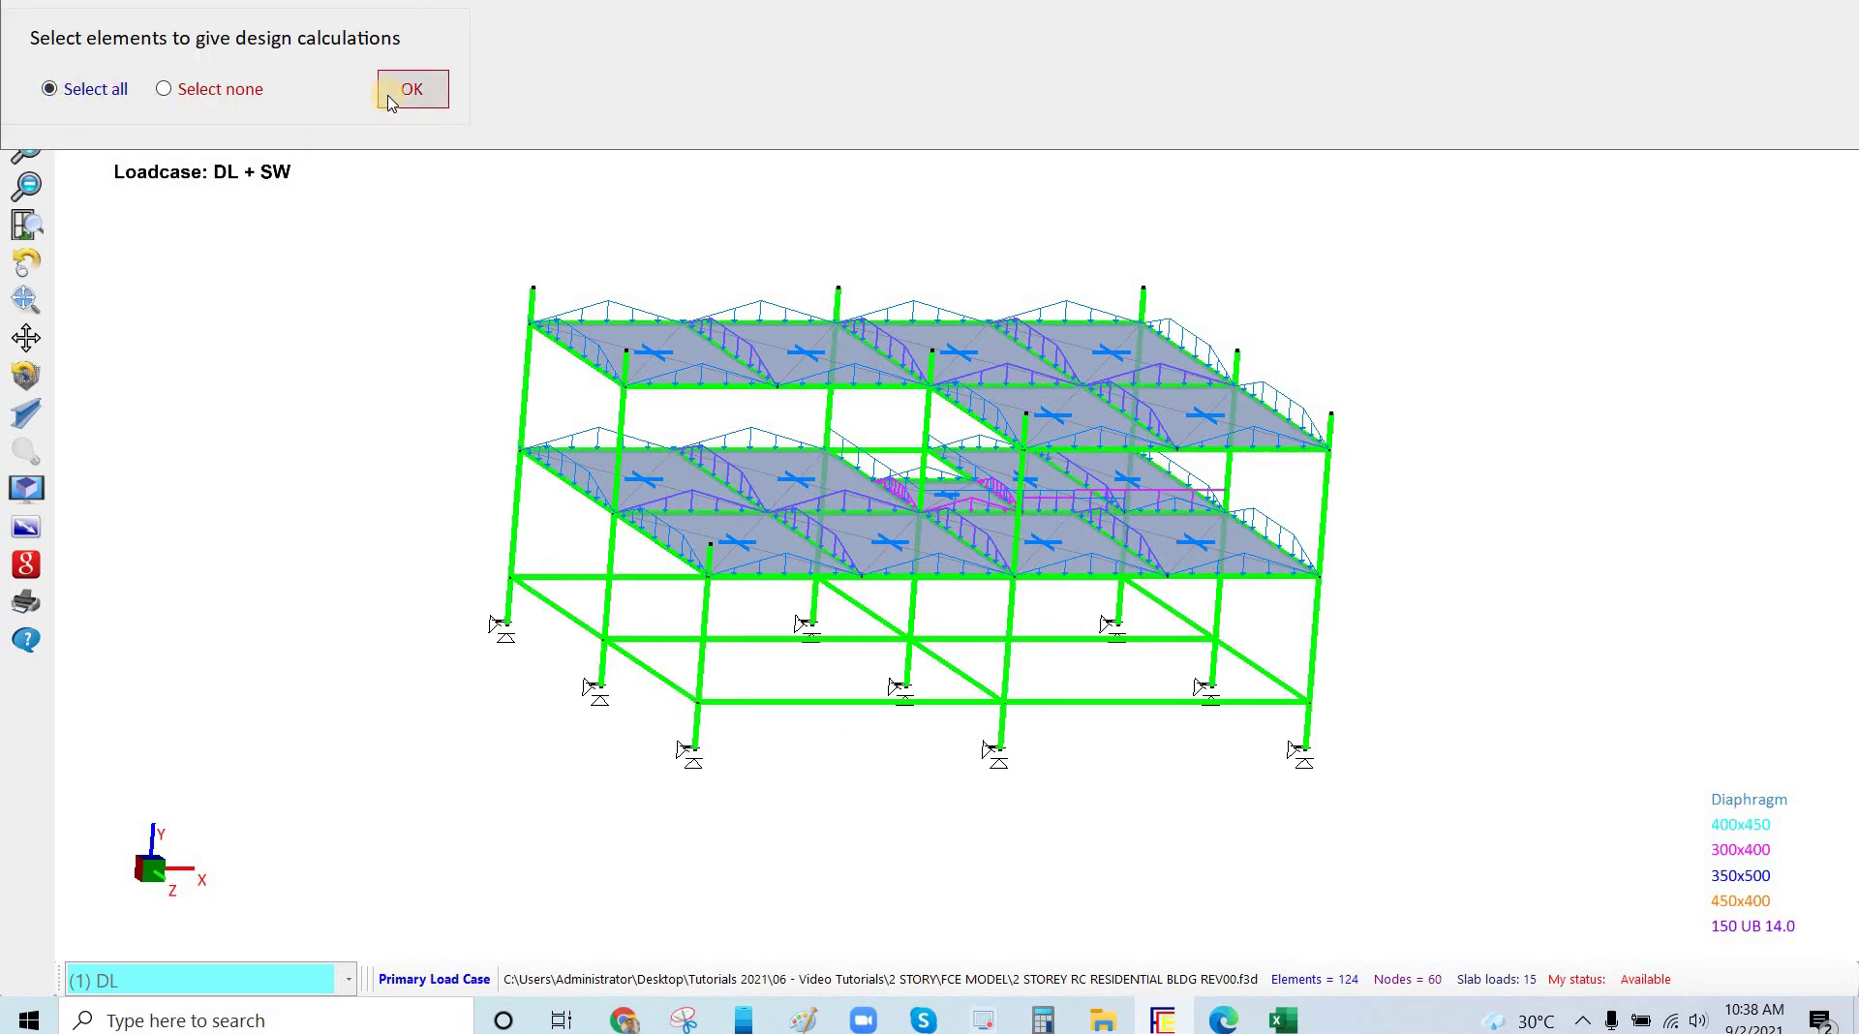
Use 16mm and 20mm bars with face-of-column beam moments and launch the design run.
left_click(845, 441)
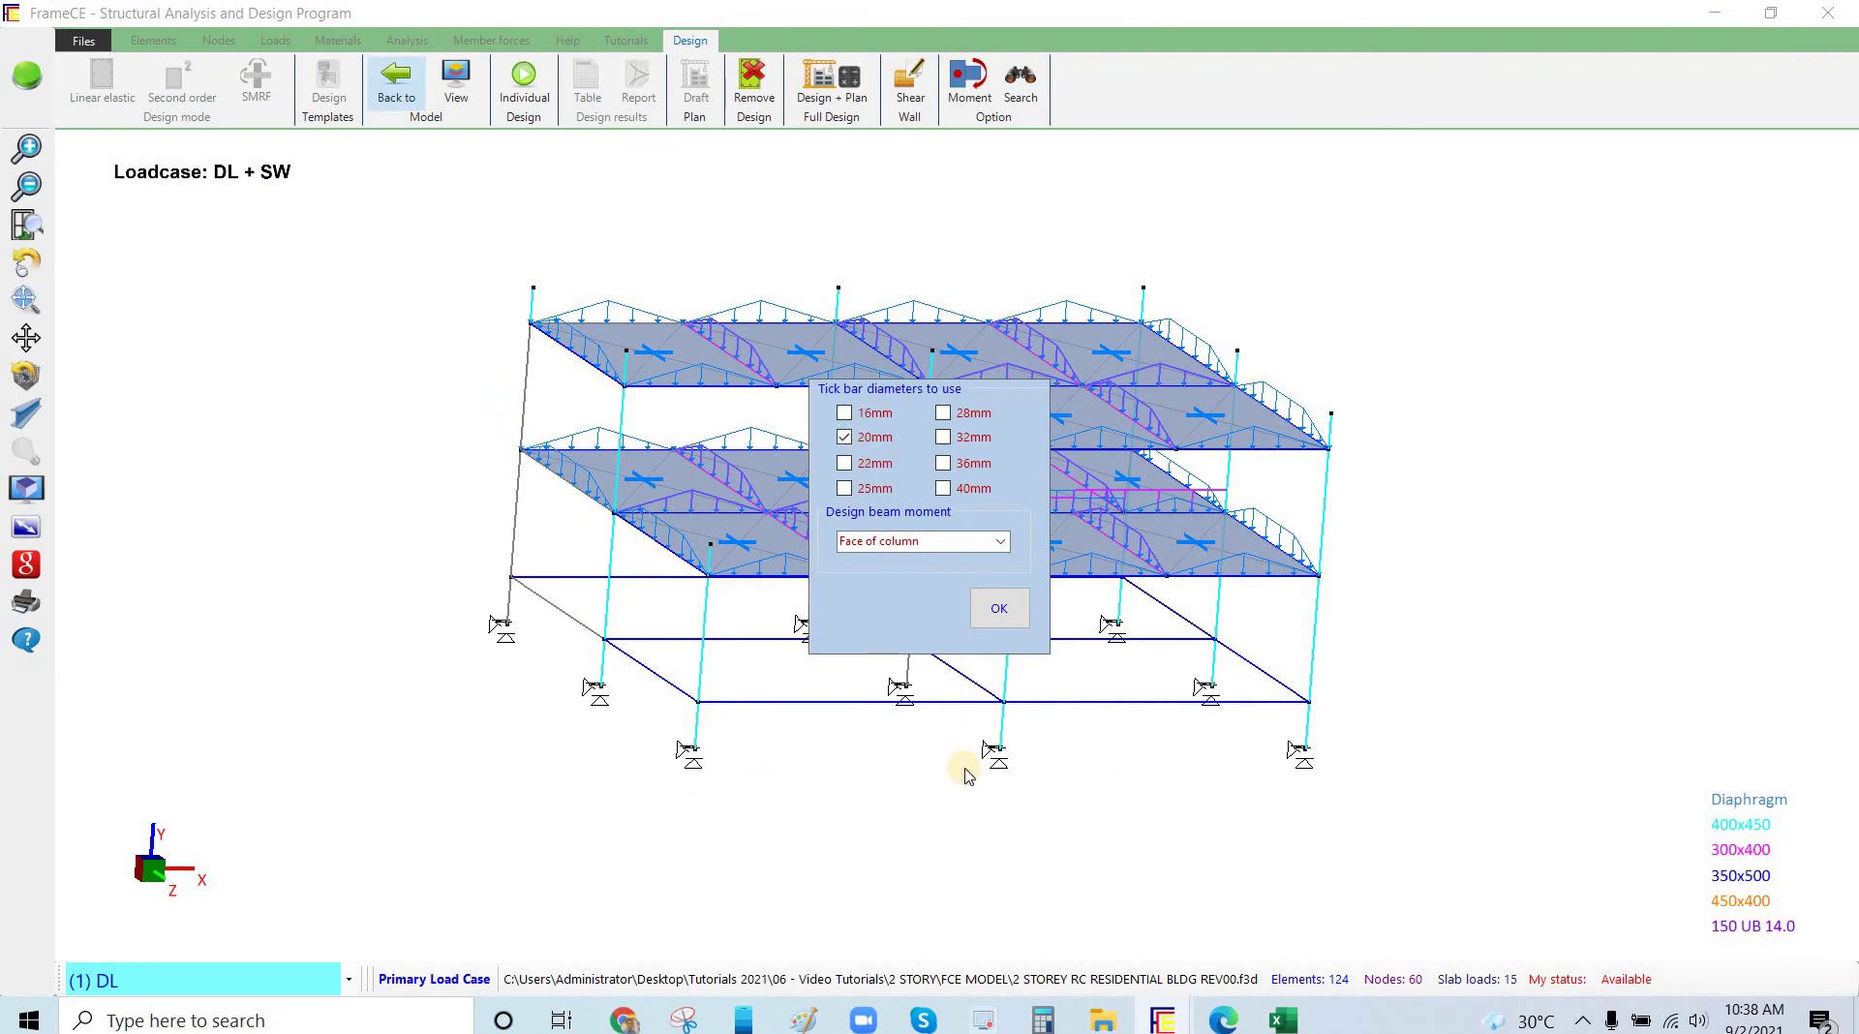
left_click(844, 413)
left_click(959, 579)
left_click(964, 542)
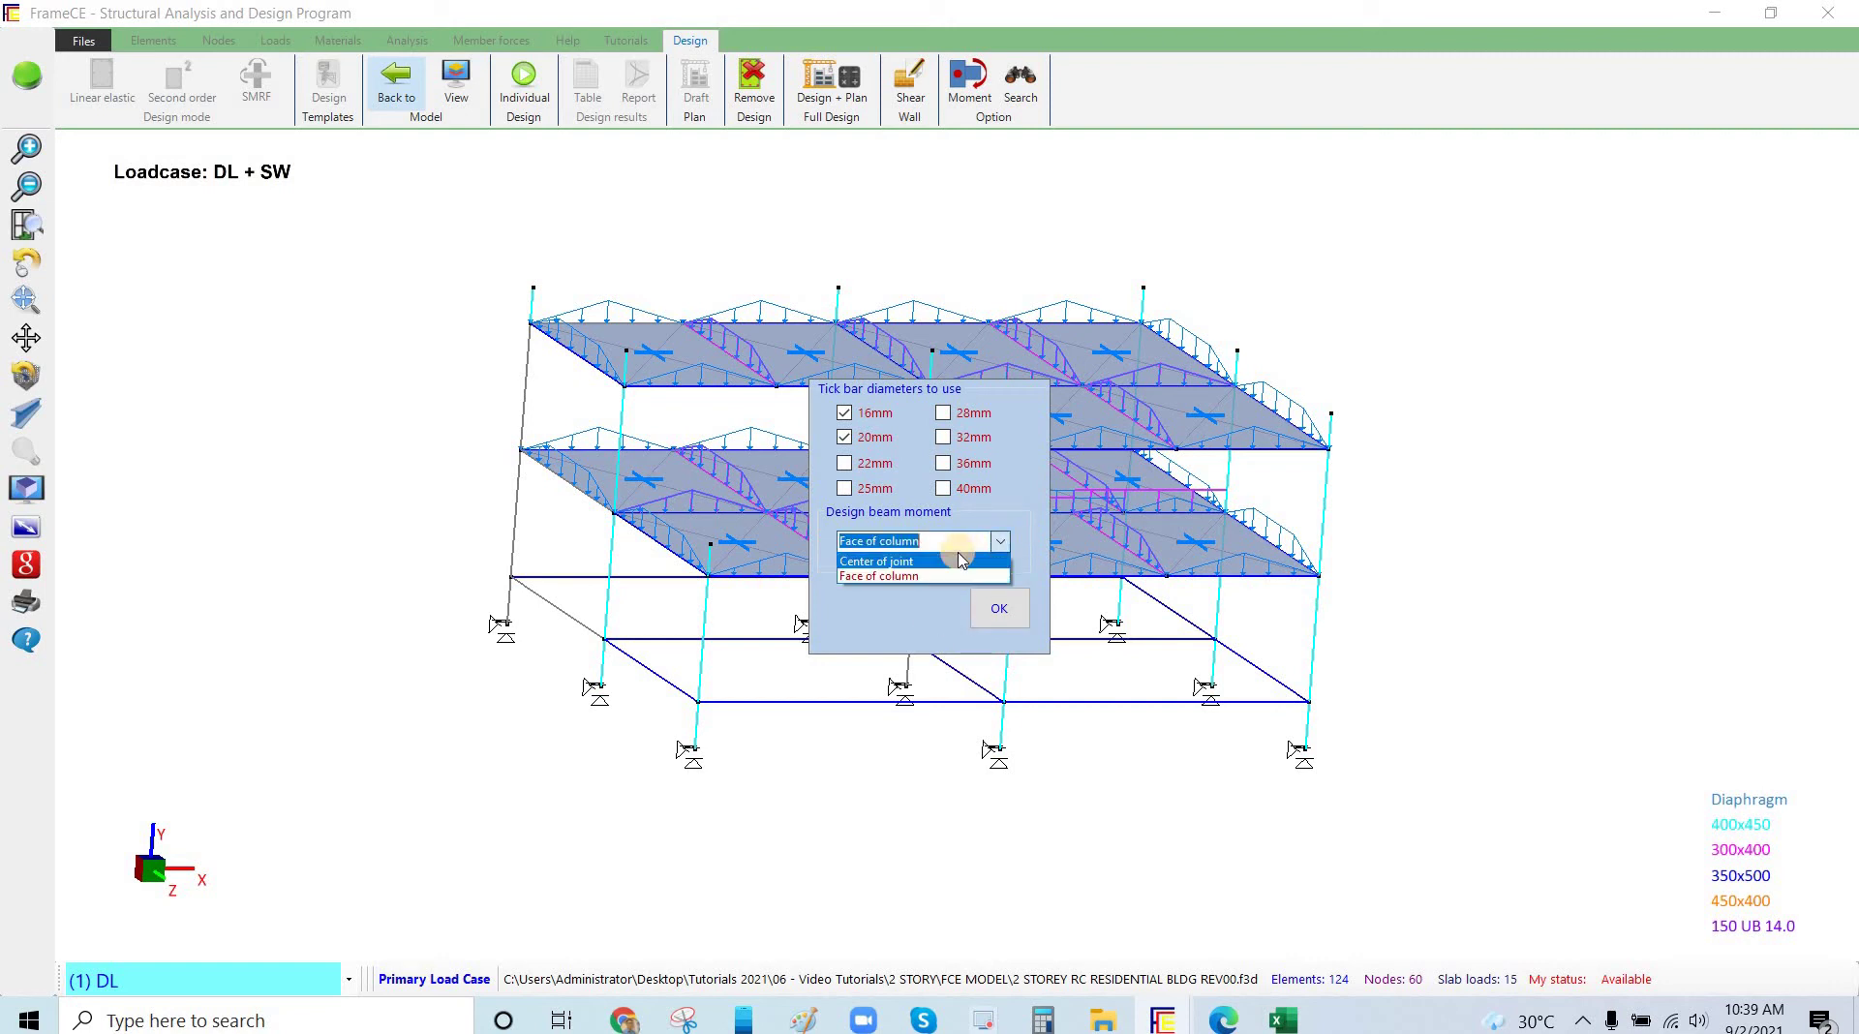
left_click(900, 559)
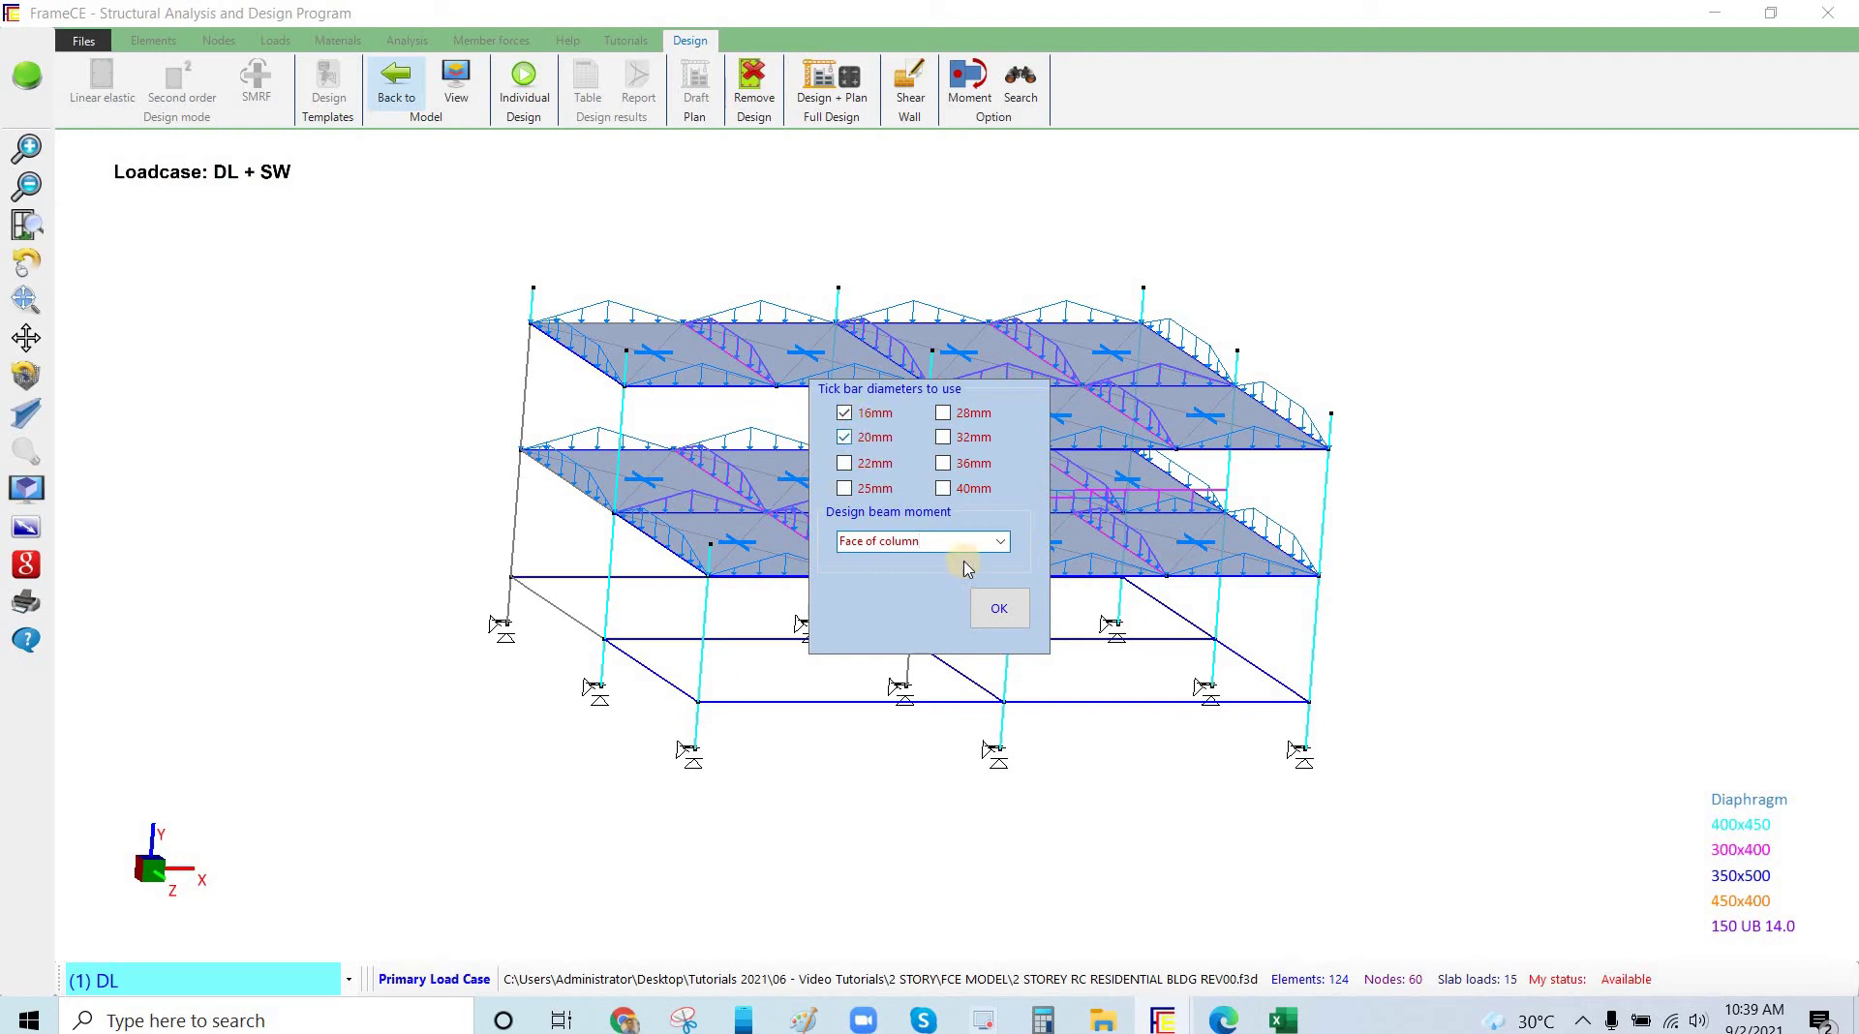
left_click(997, 618)
left_click(997, 610)
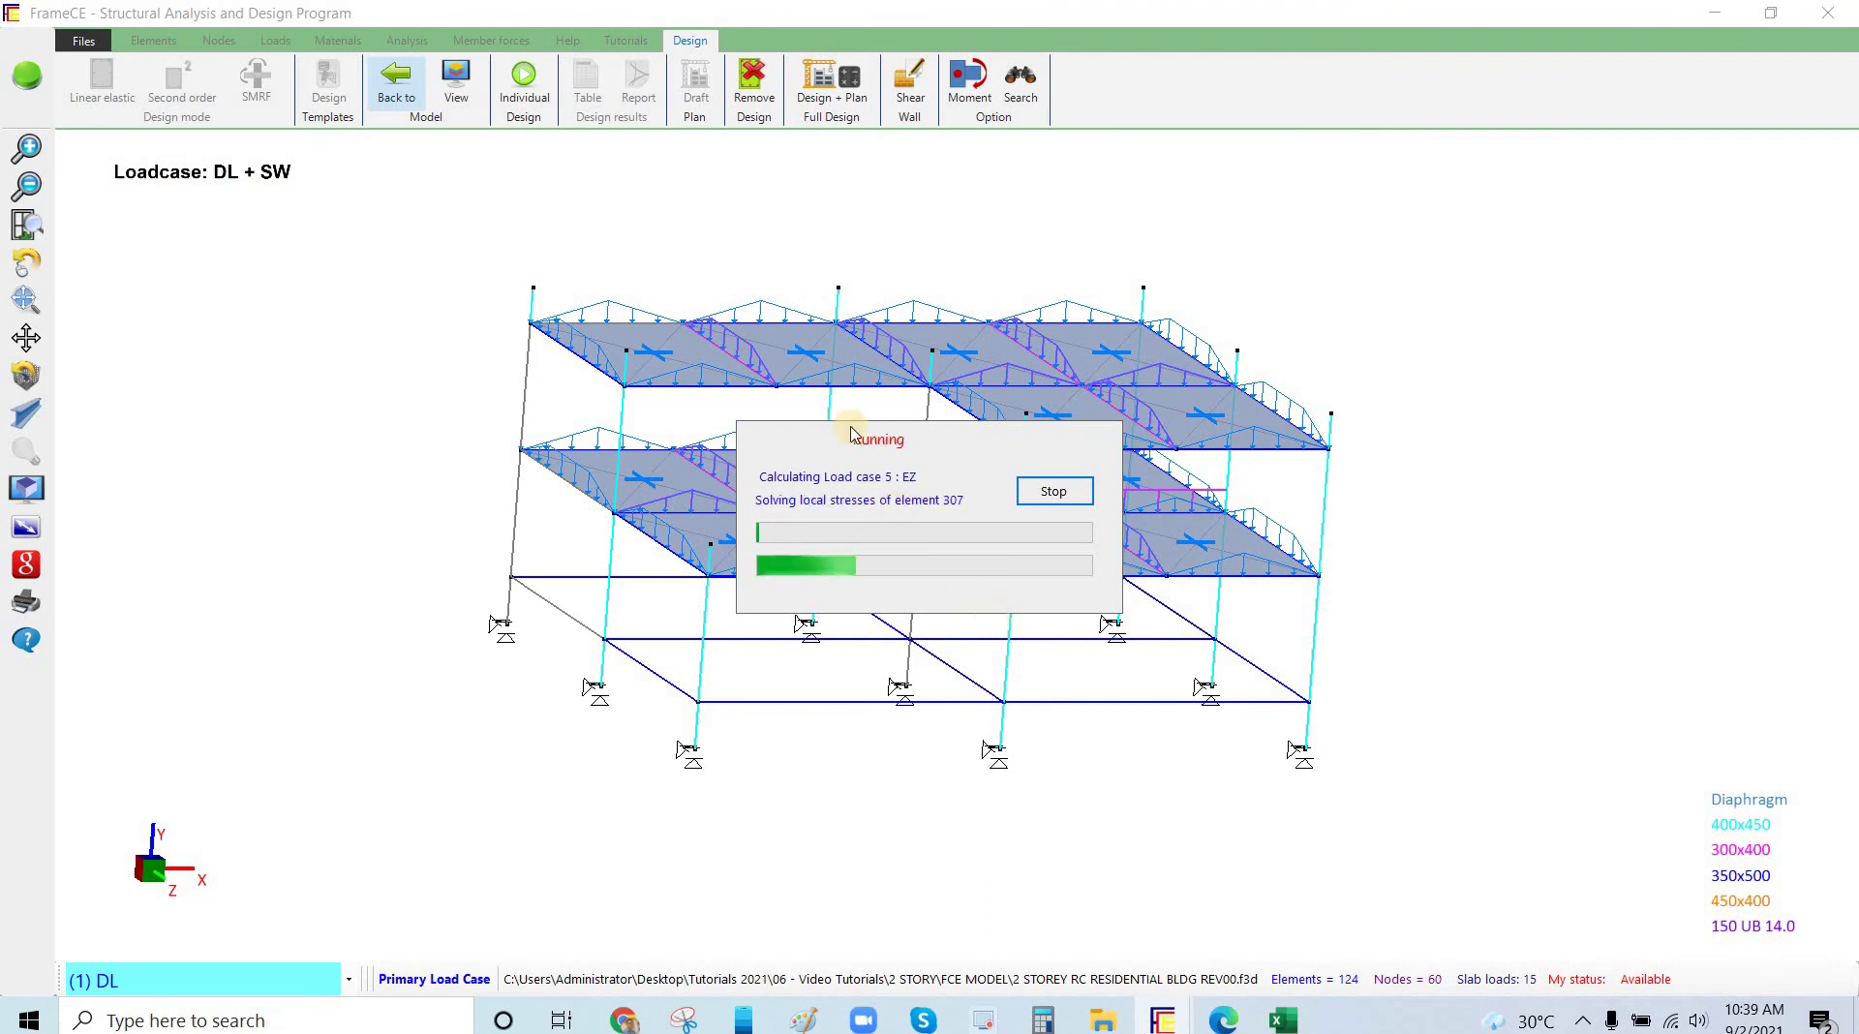
left_click(699, 830)
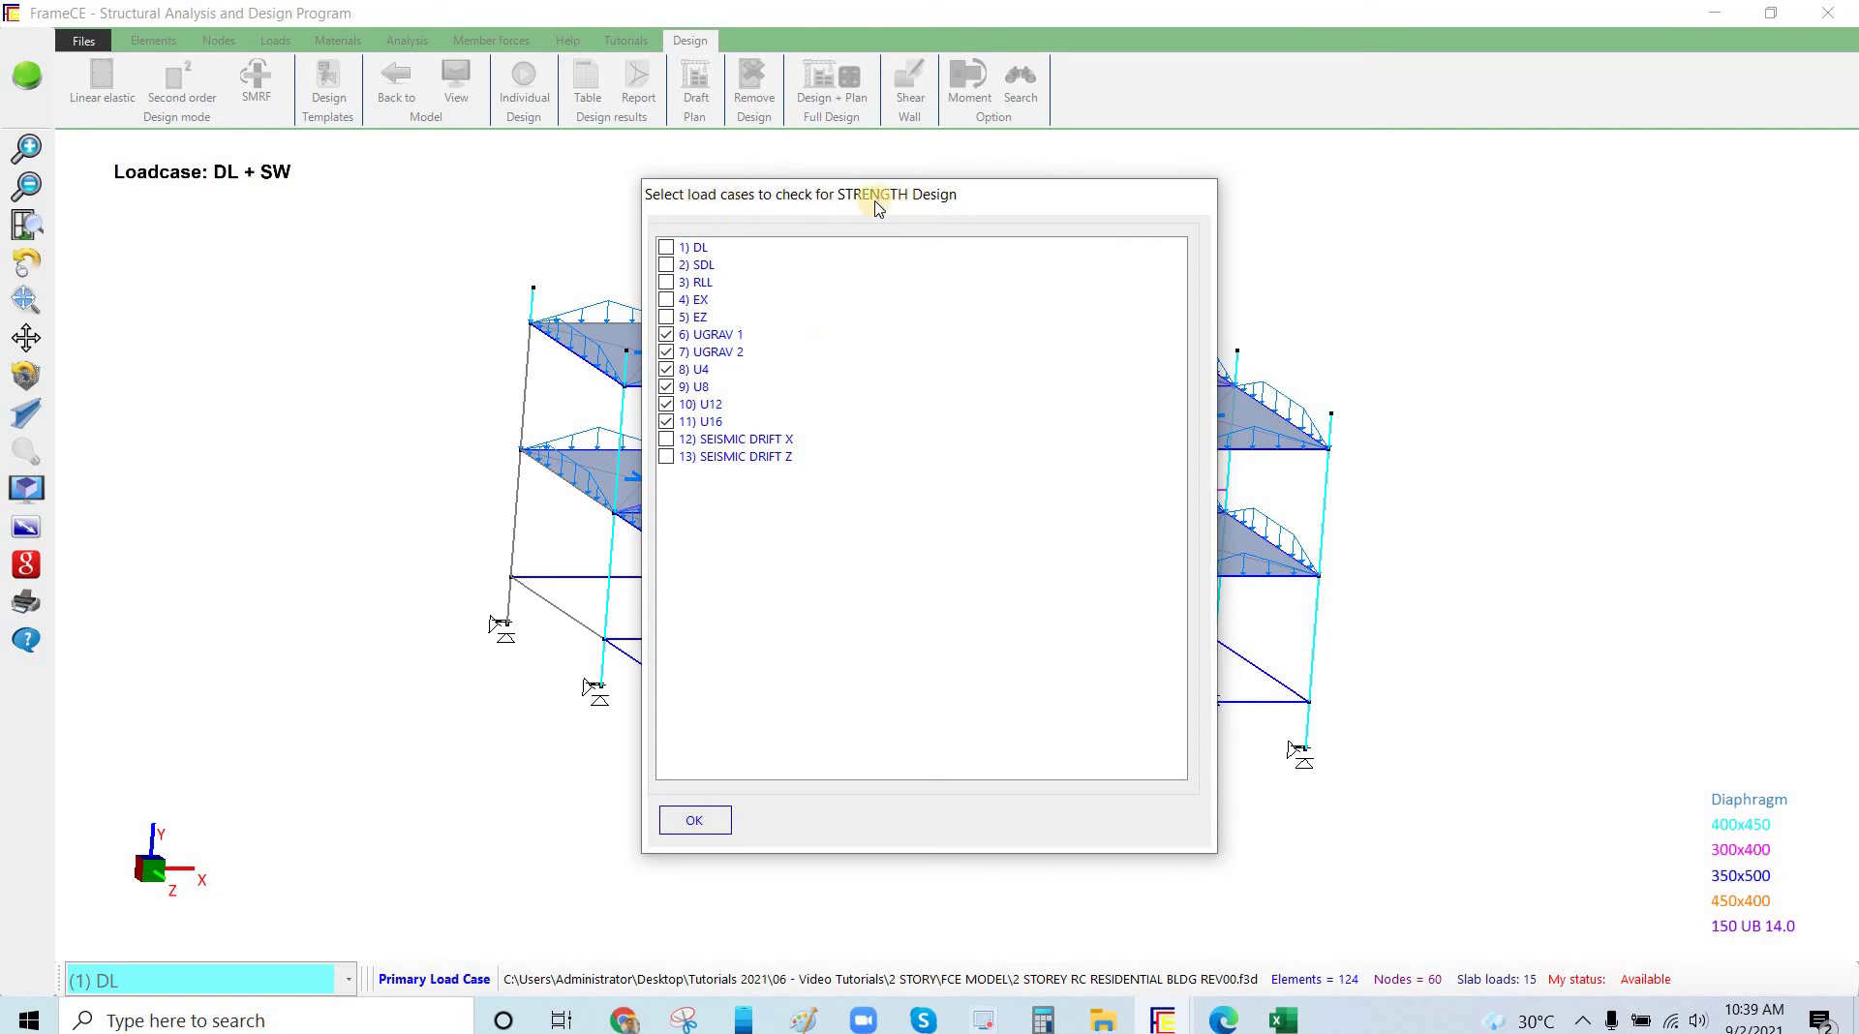
Confirm the strength load cases and enter project description '2 STOREY RC BLDG' and the designer's name.
left_click(721, 819)
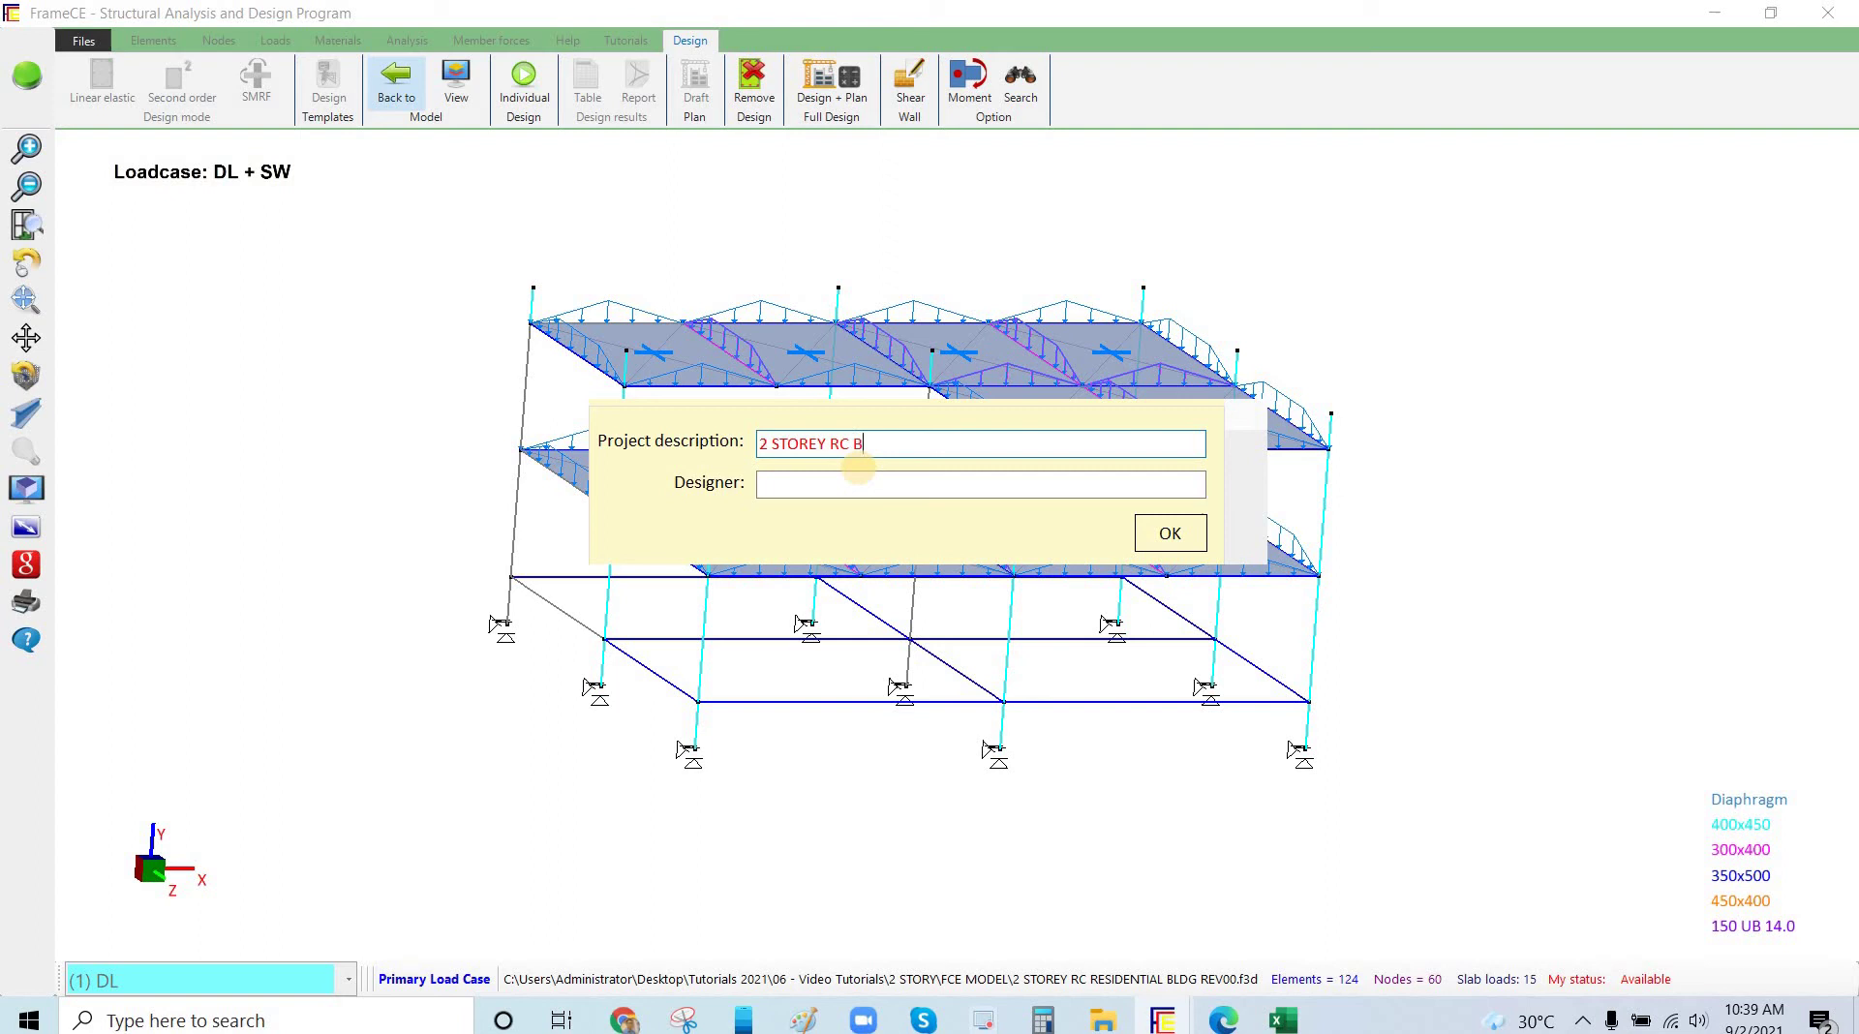
type("DG")
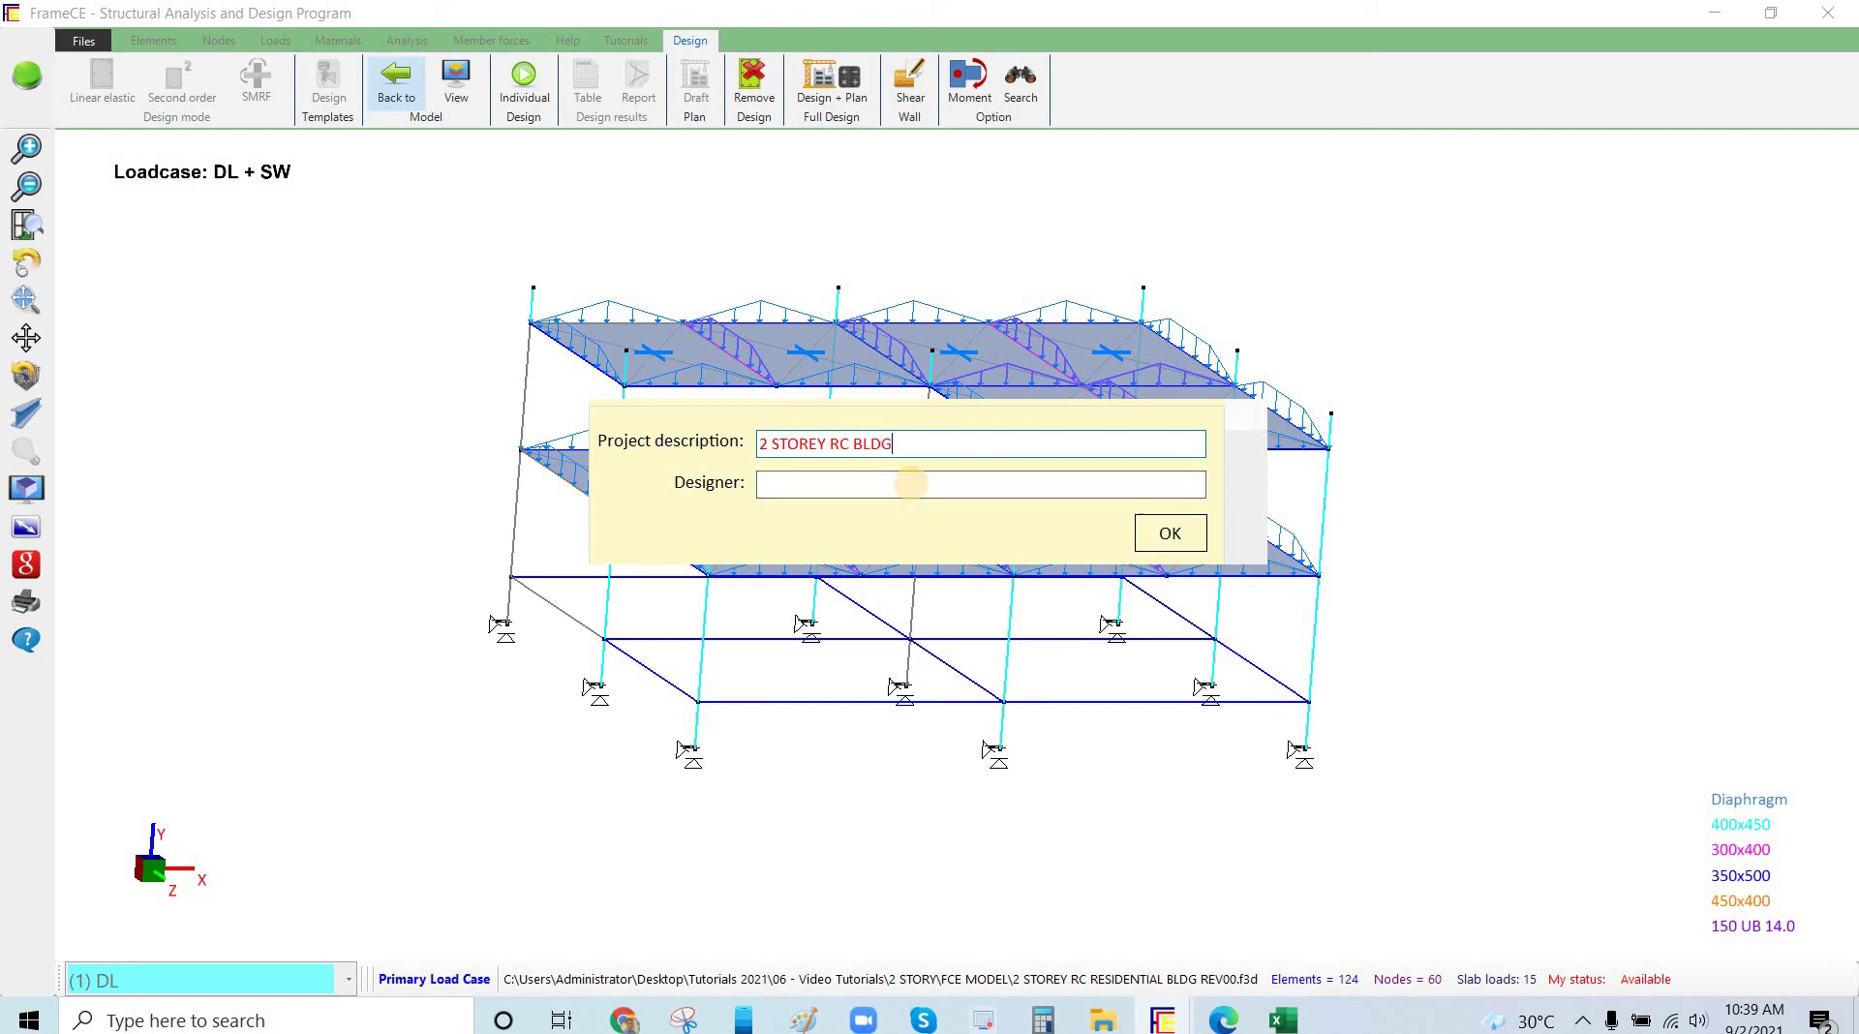
left_click(912, 484)
type("ENT")
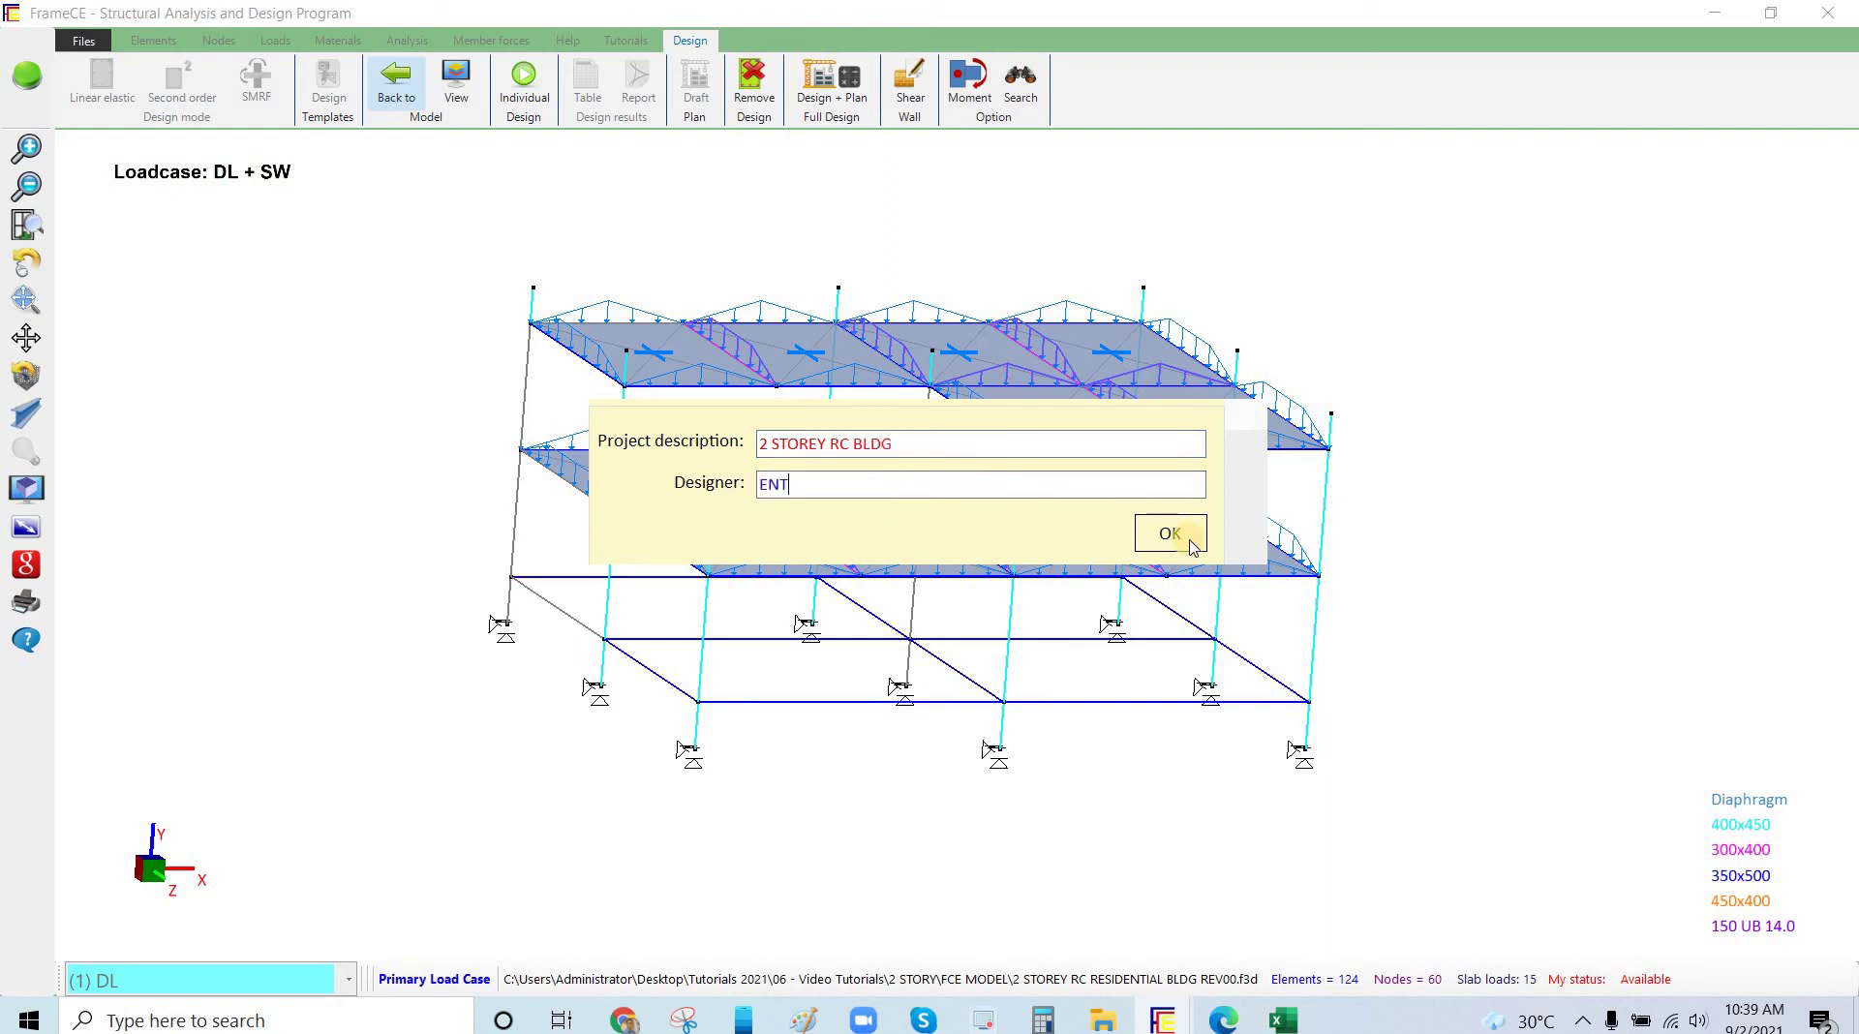
left_click(1170, 534)
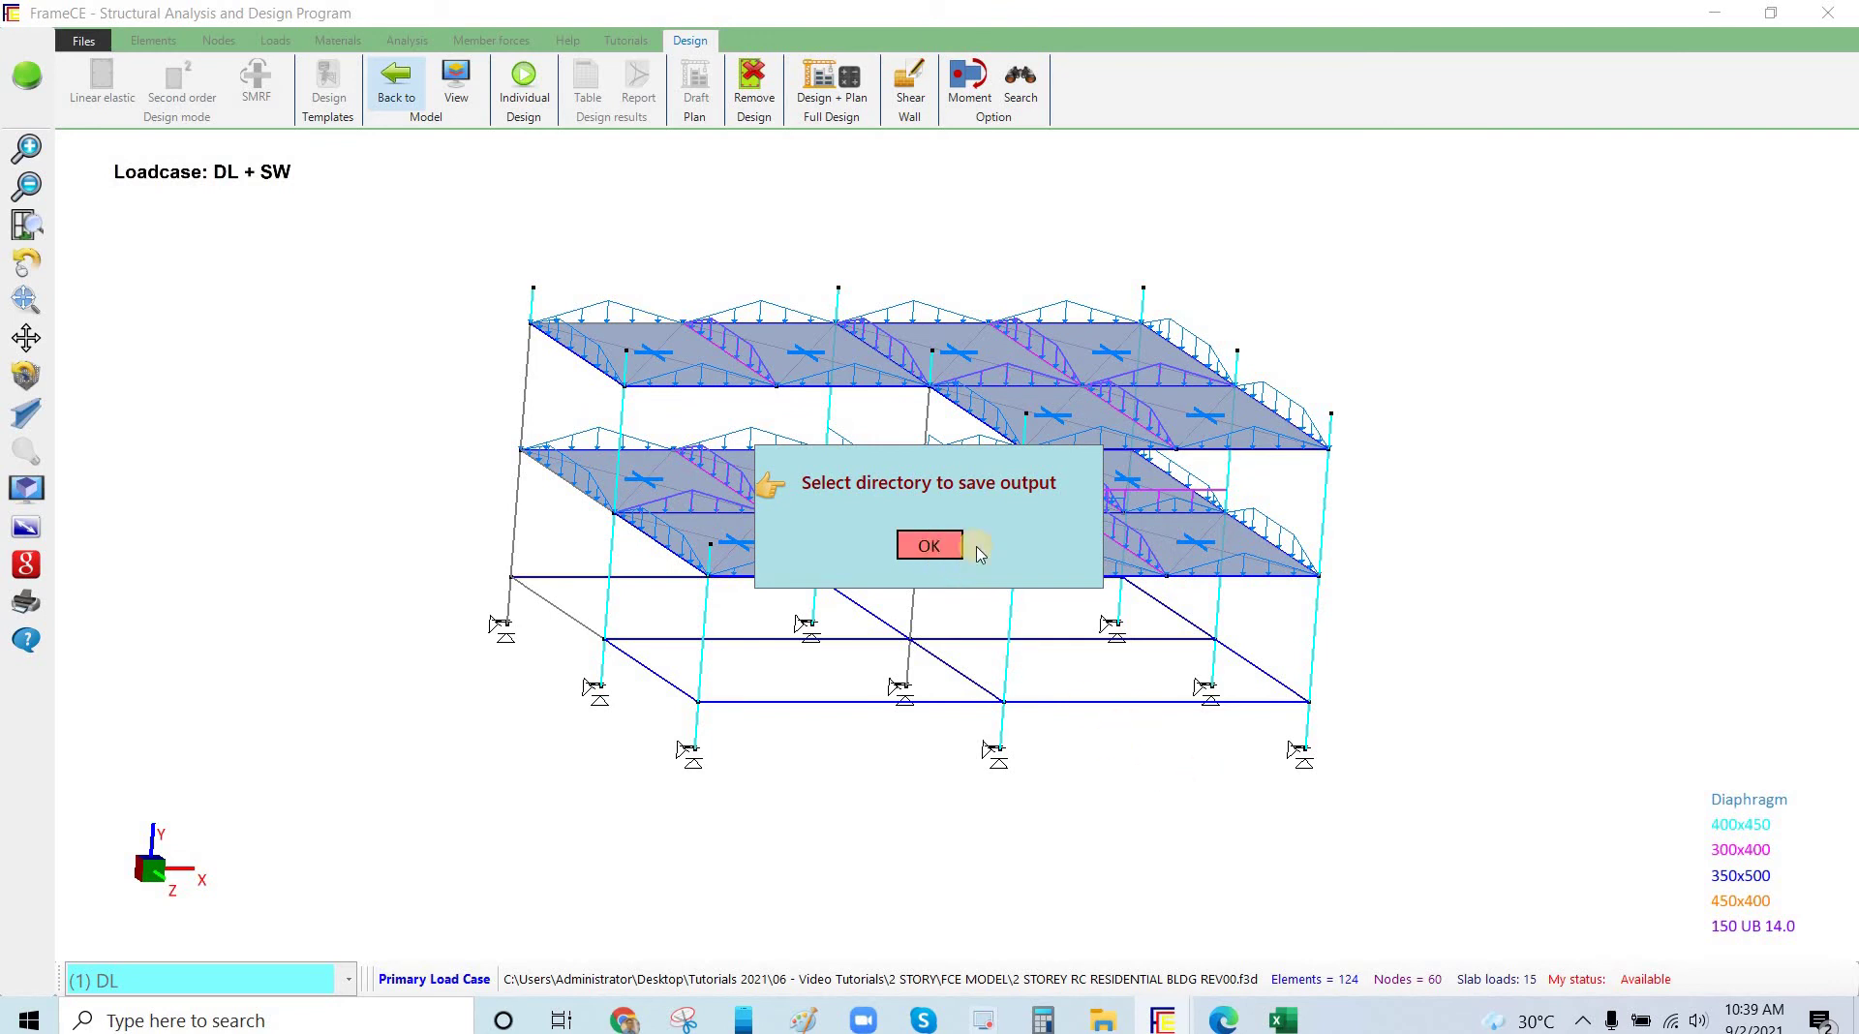
Choose Tutorials 2021 > 06 - Video Tutorials > 2 STORY as the output folder.
left_click(959, 547)
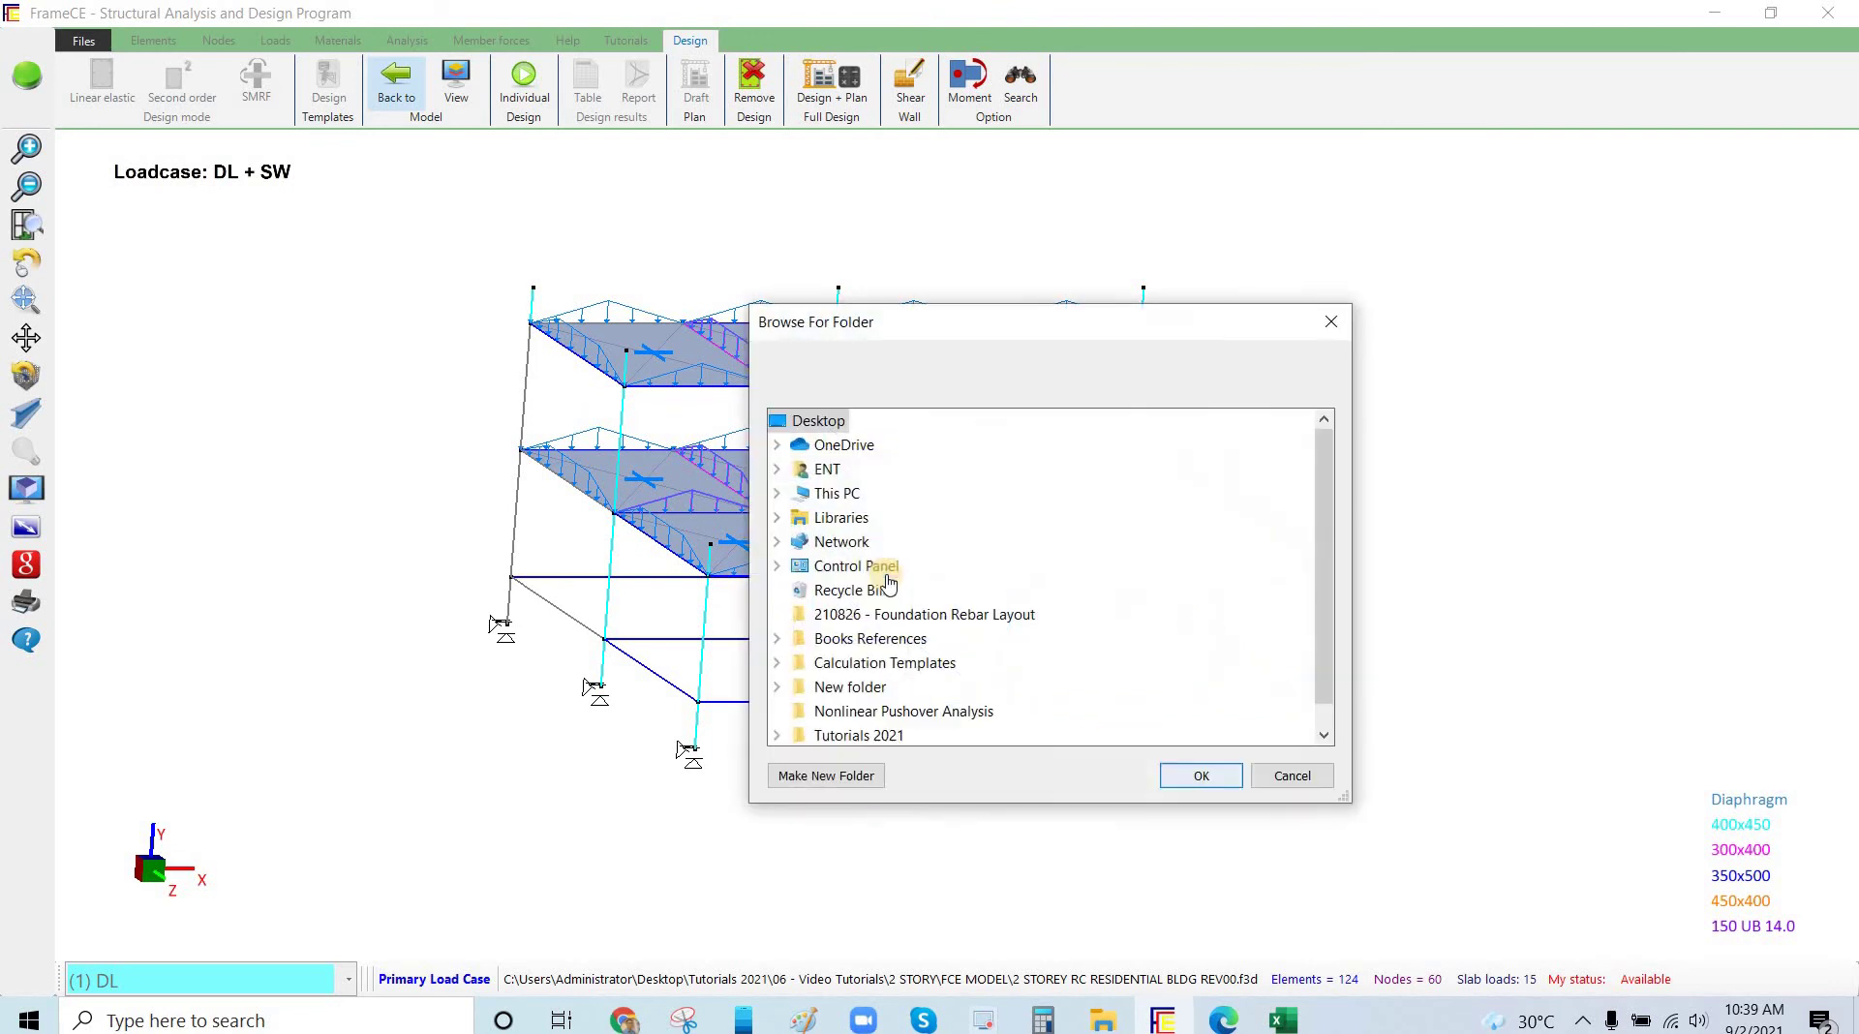
left_click(906, 733)
double_click(934, 709)
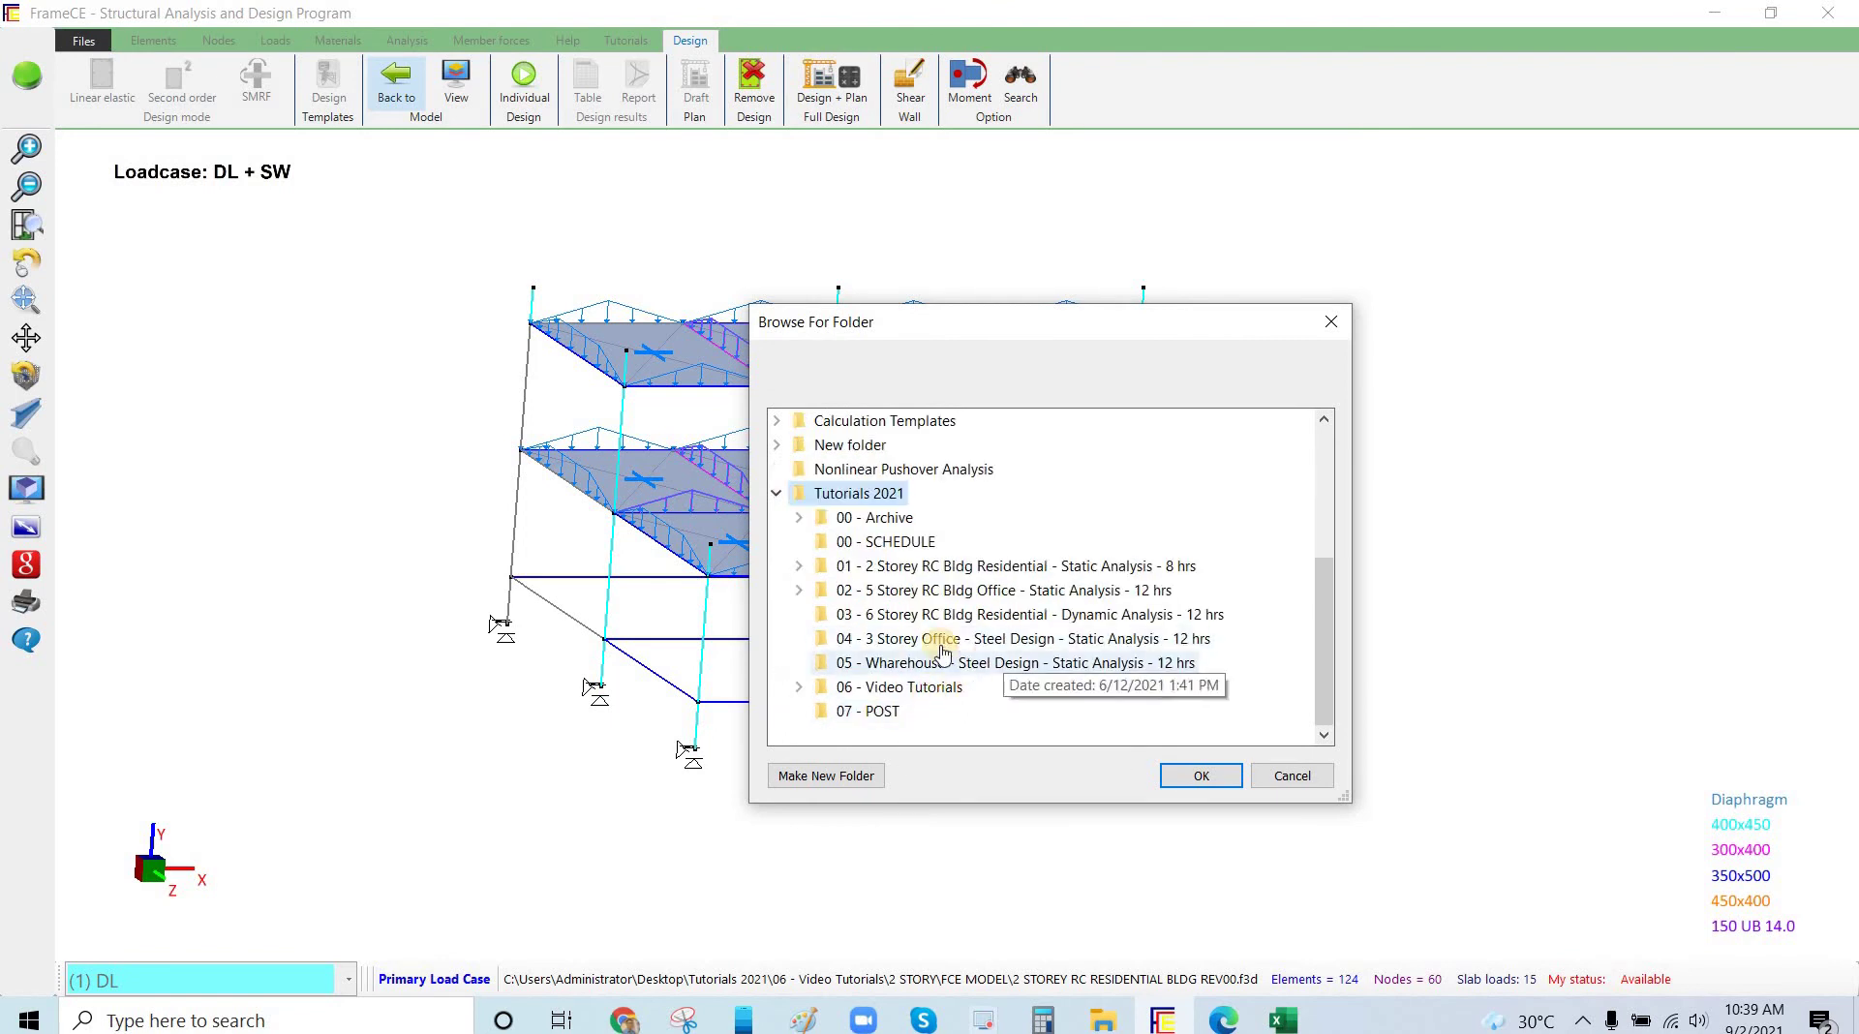
double_click(900, 687)
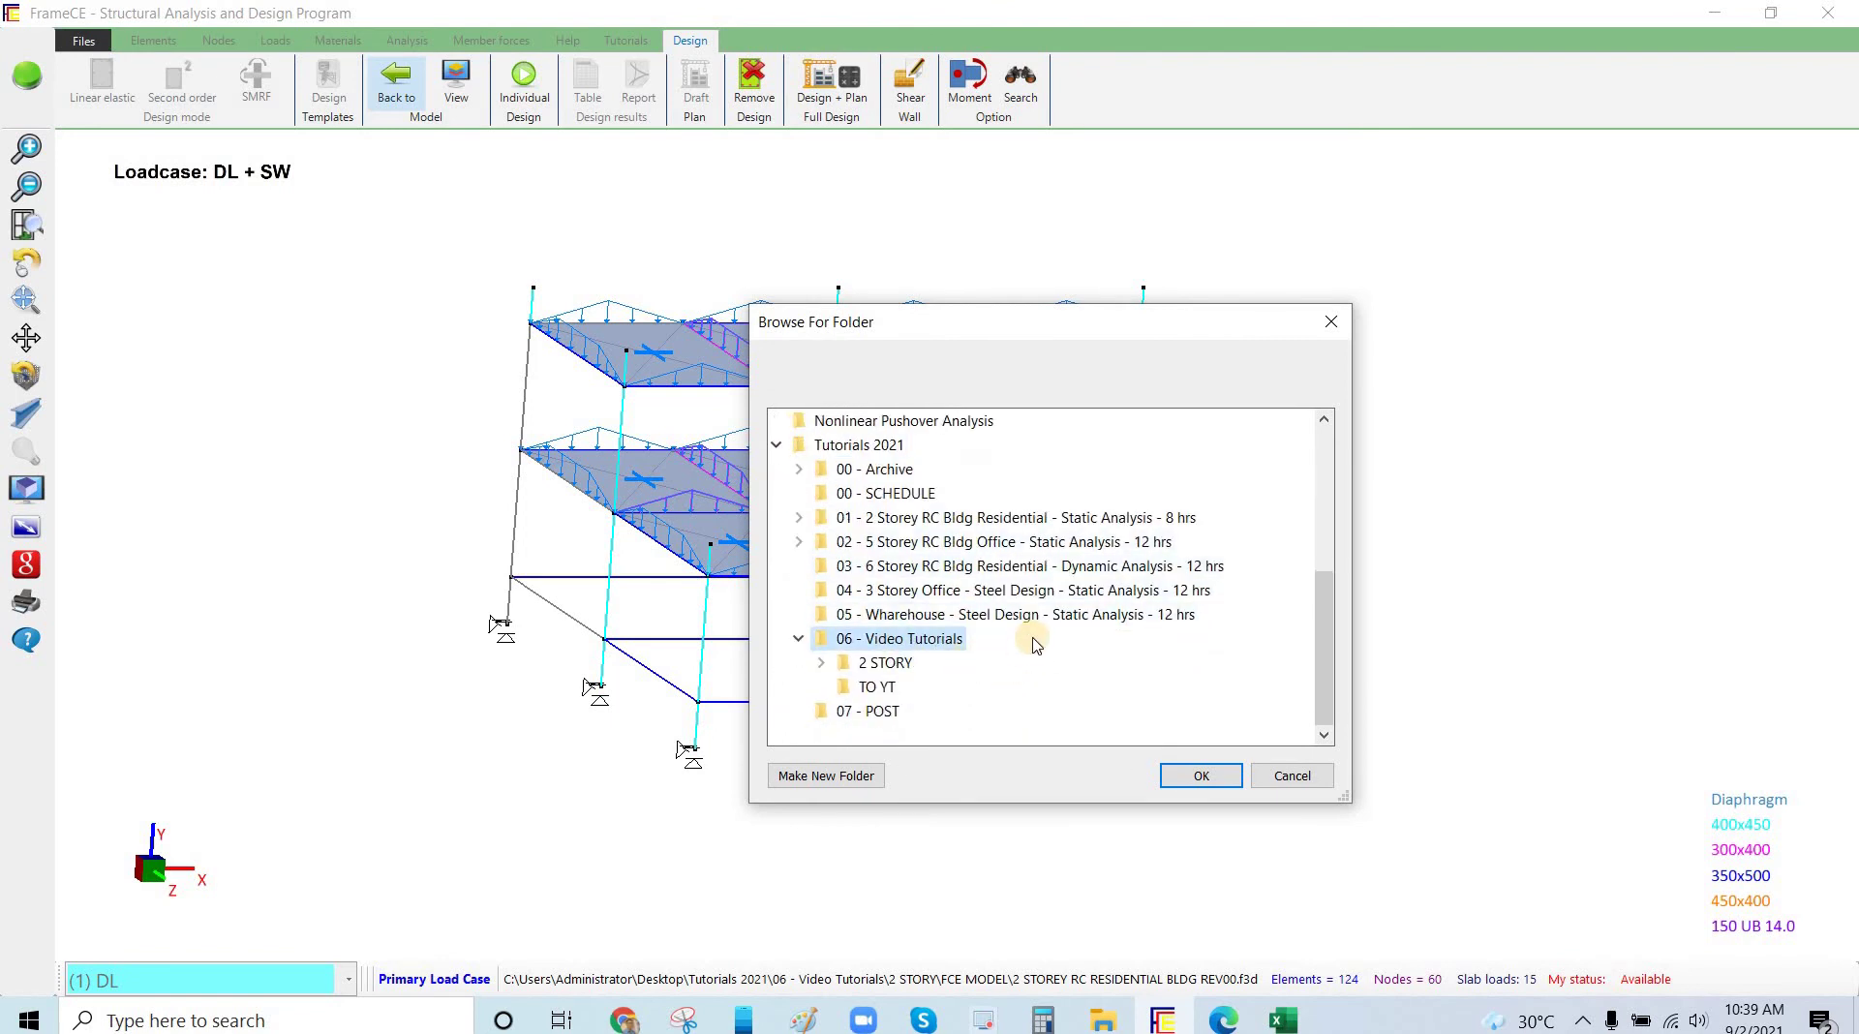
double_click(886, 662)
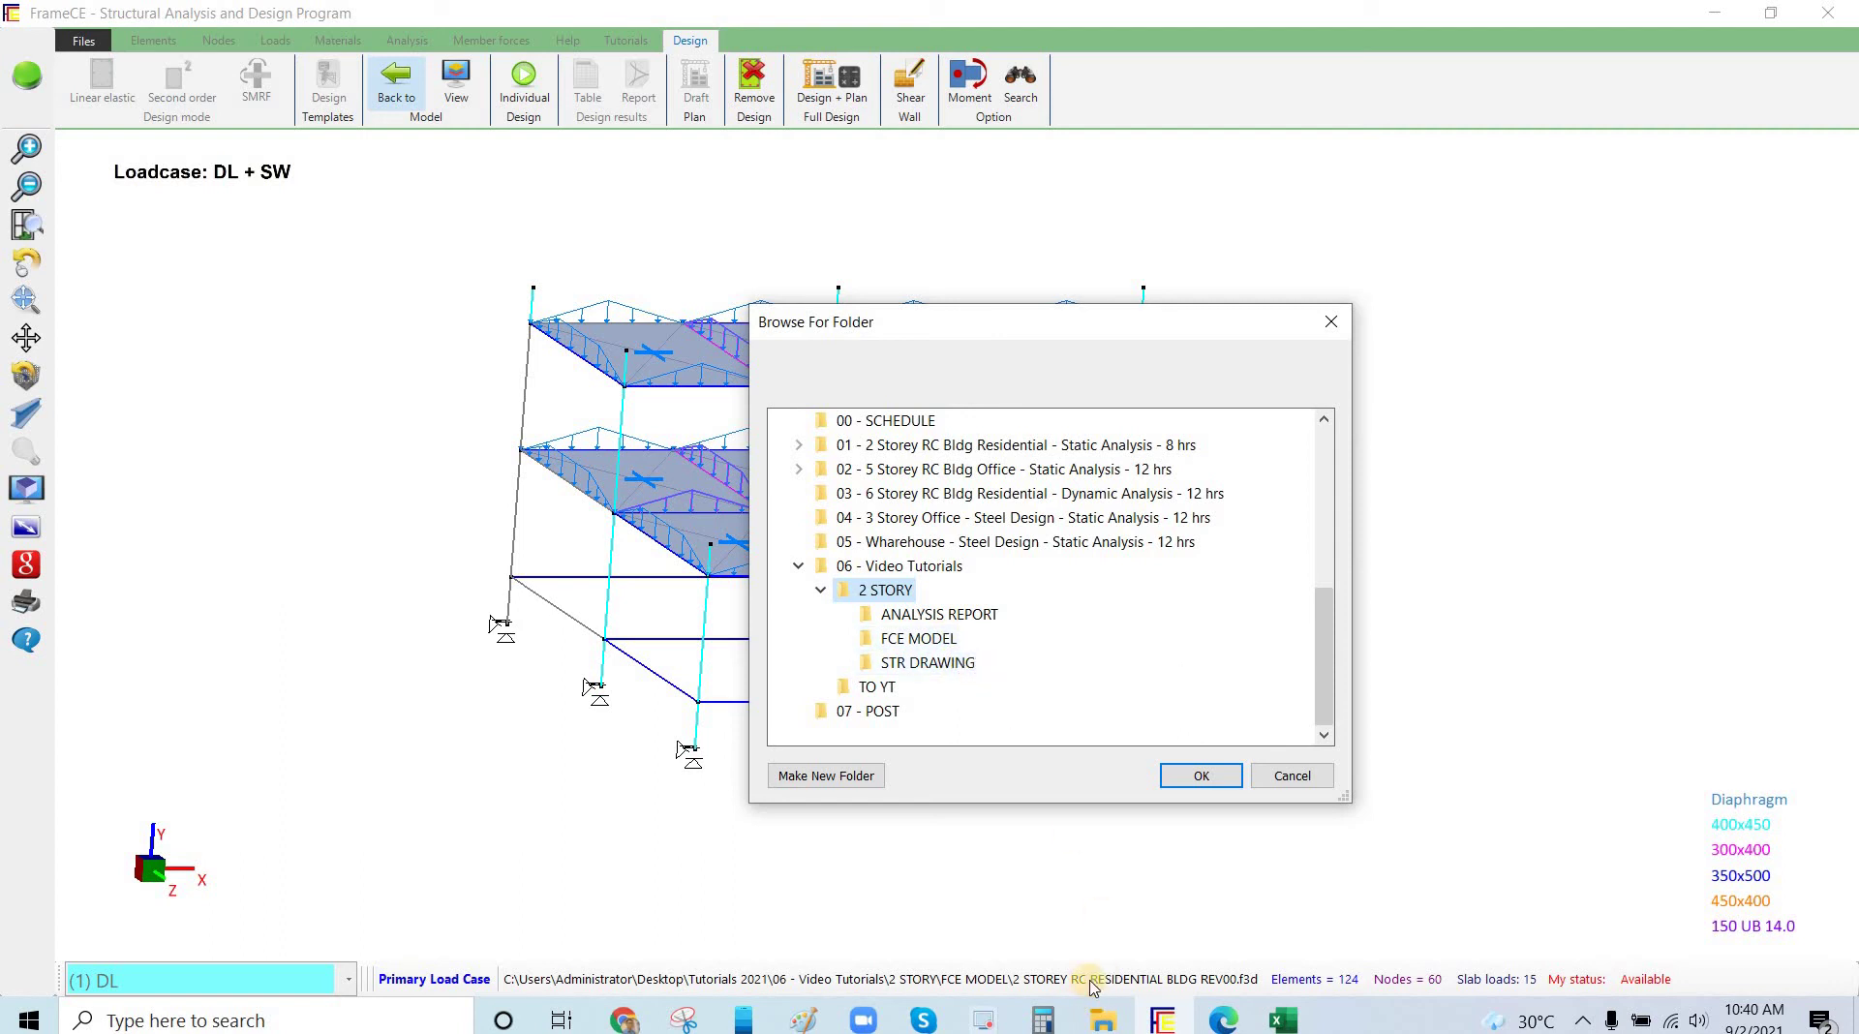
Confirm 2 STORY as the output folder and let the design run through the elements to element 18.
left_click(1214, 778)
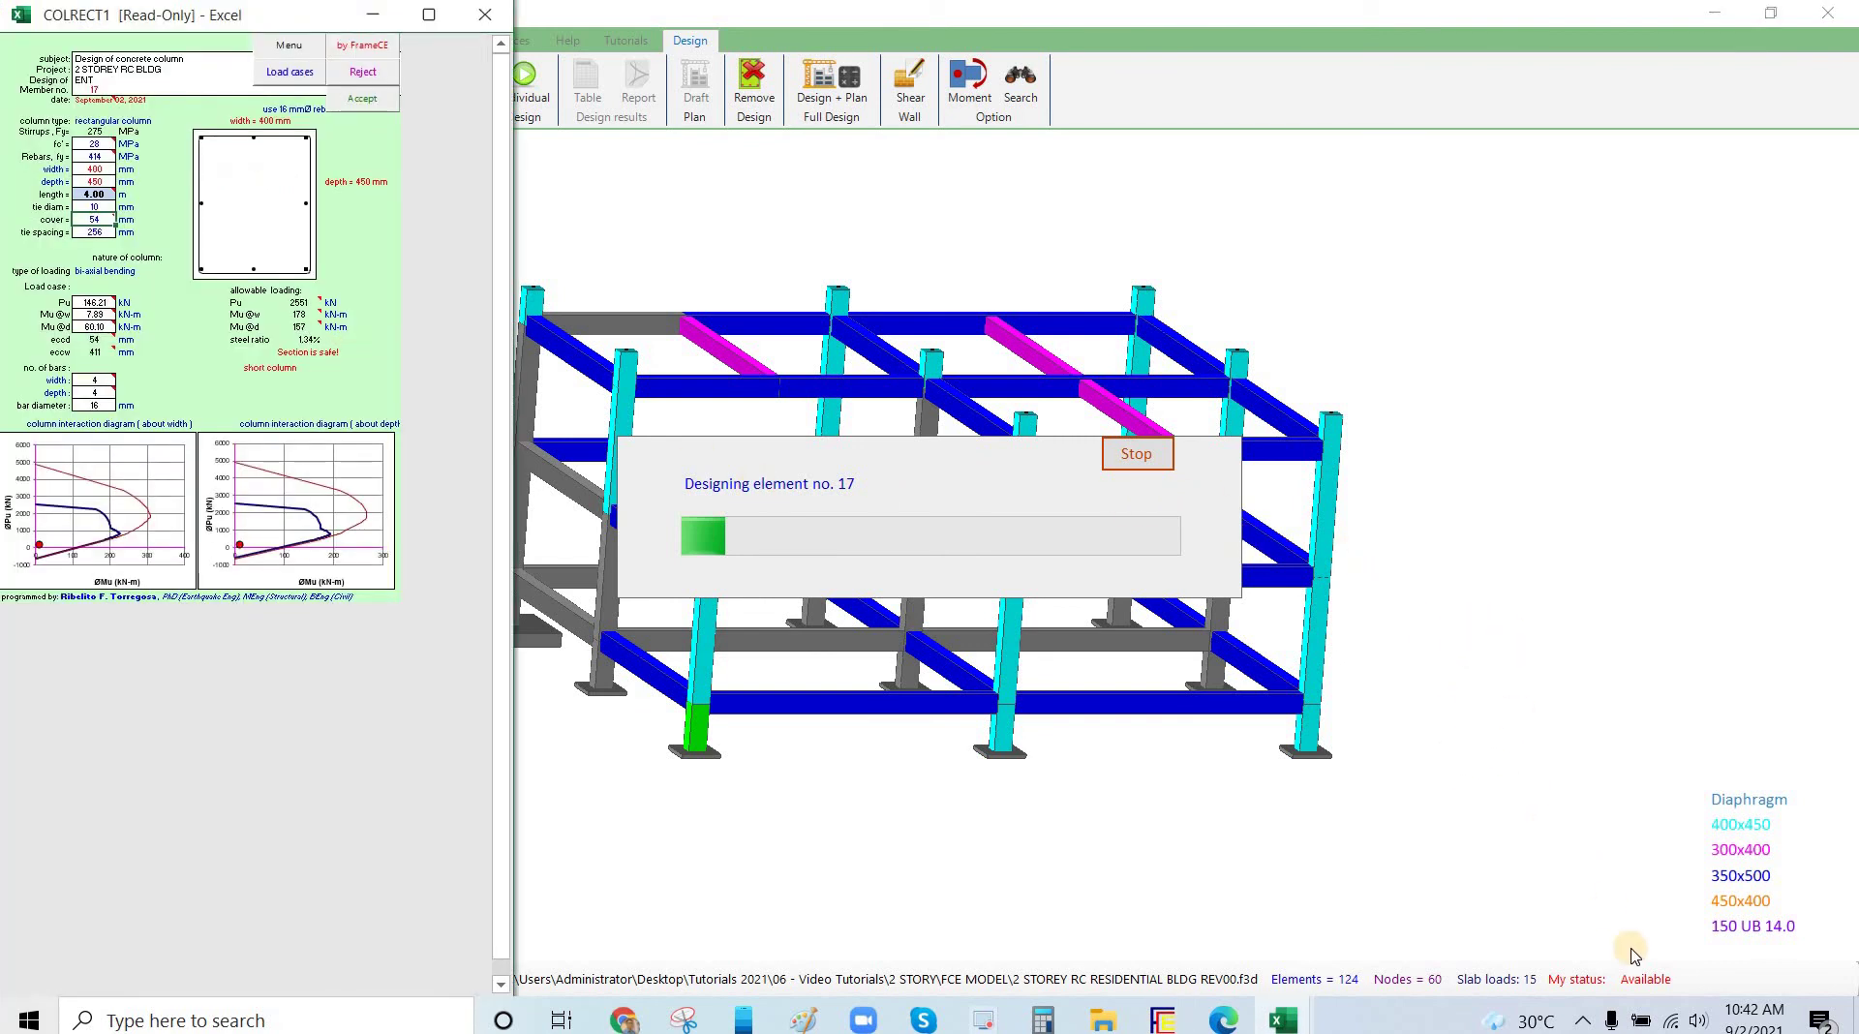
left_click(1582, 1020)
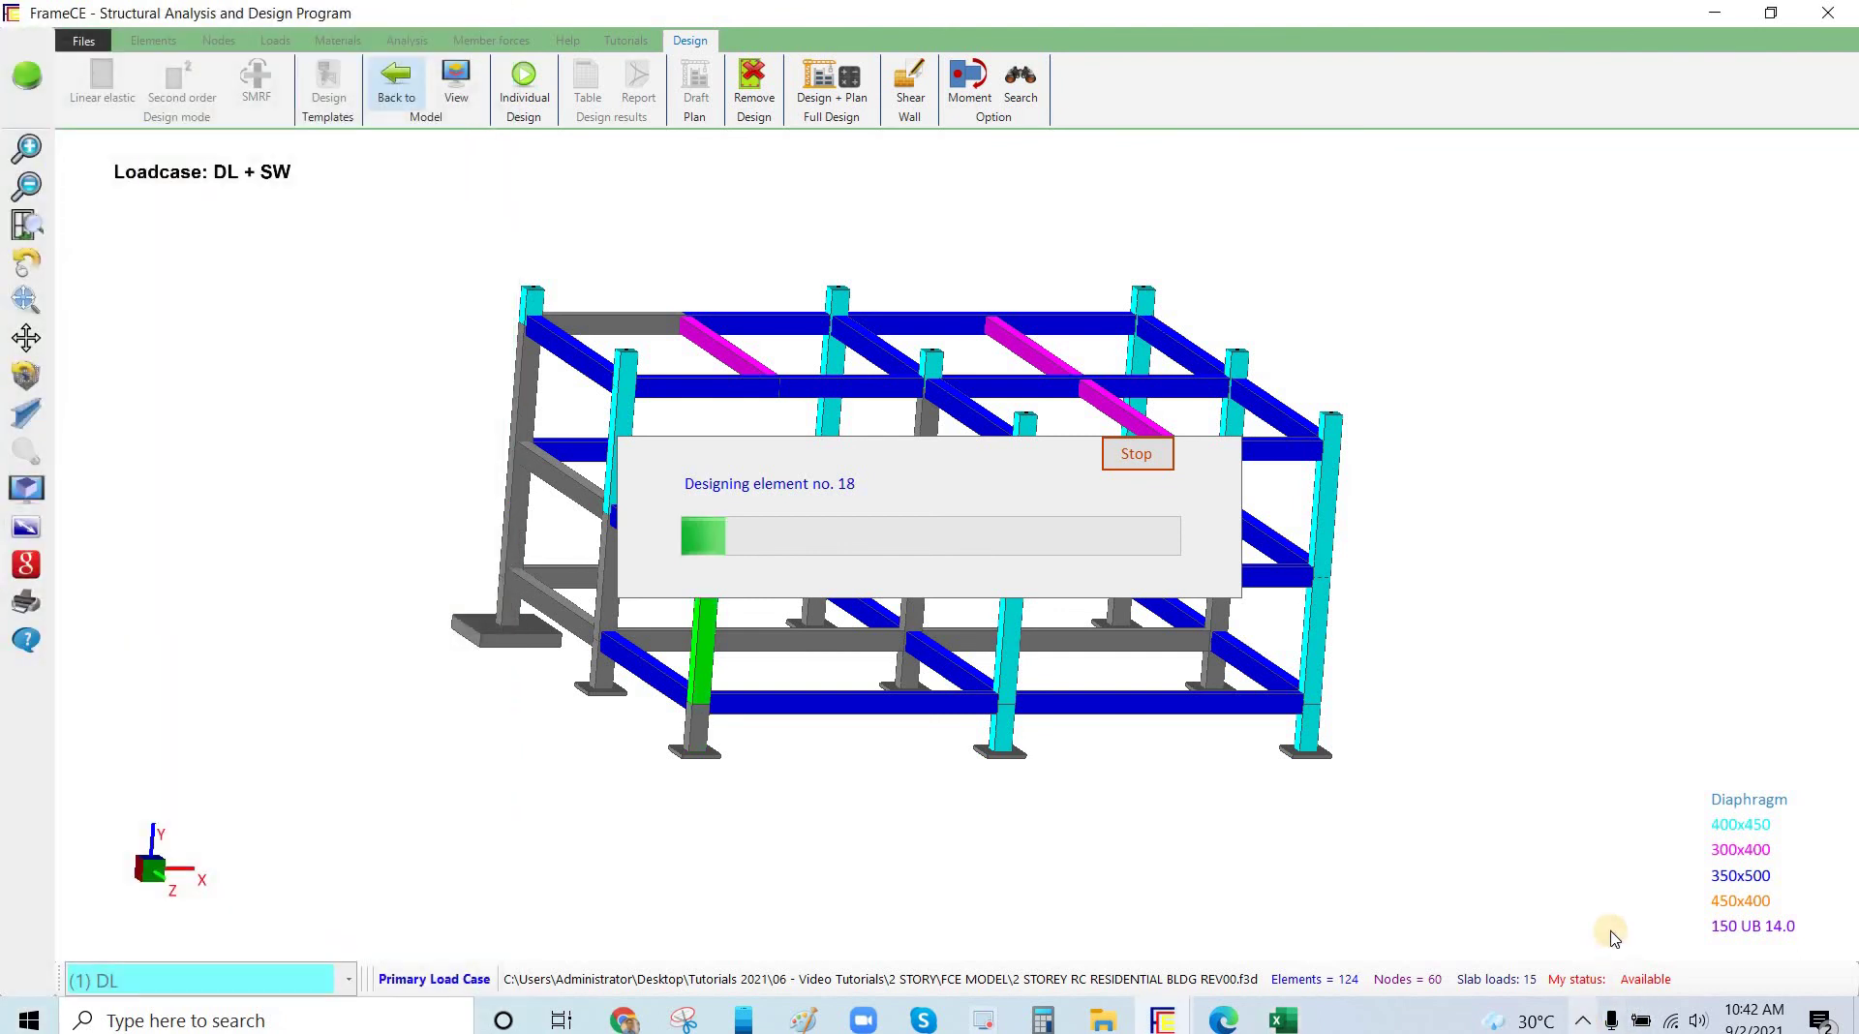